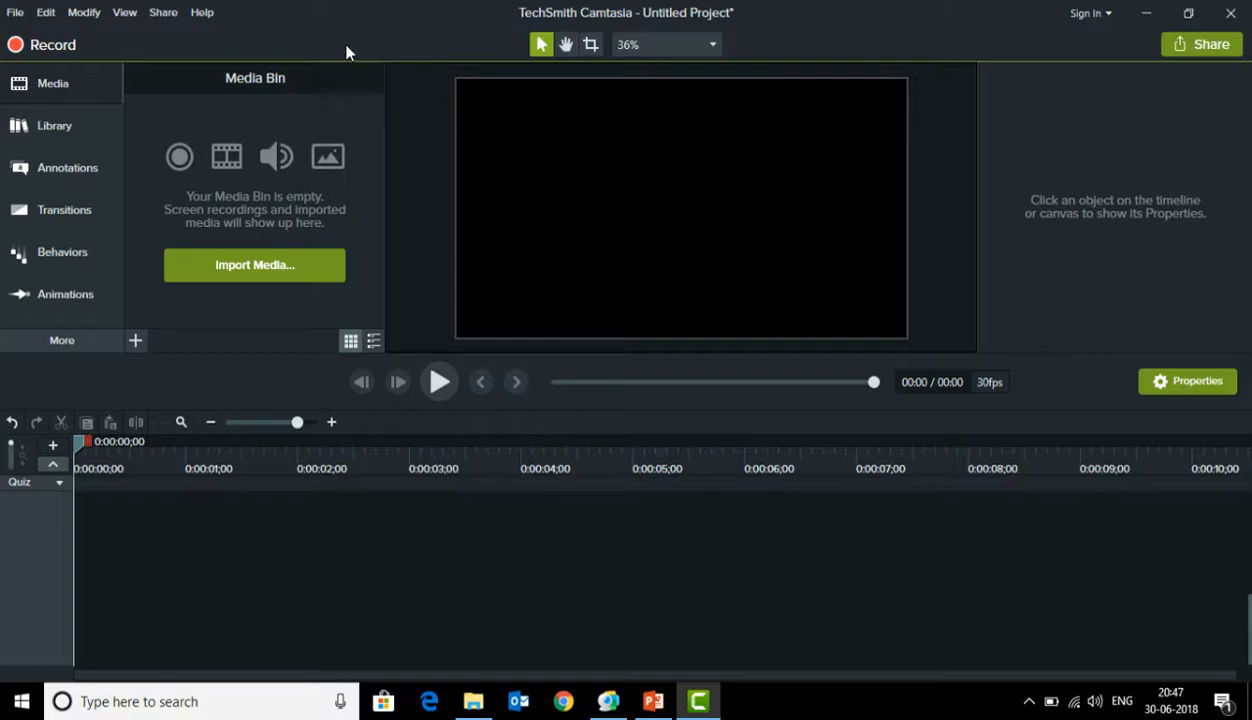
Switch to PowerPoint and narrow the slide thumbnail pane of the 03_Record Yourself.pptx presentation
click(652, 702)
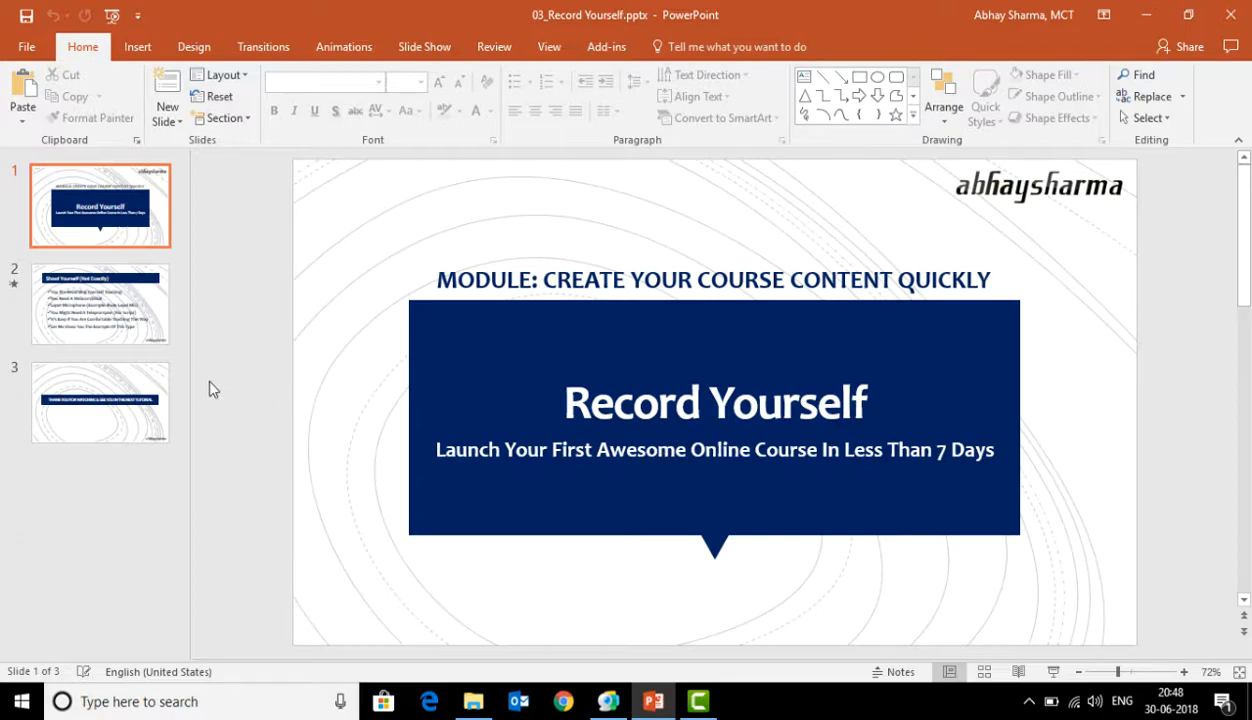
drag(188, 371, 64, 366)
scroll(210, 400, down, 2)
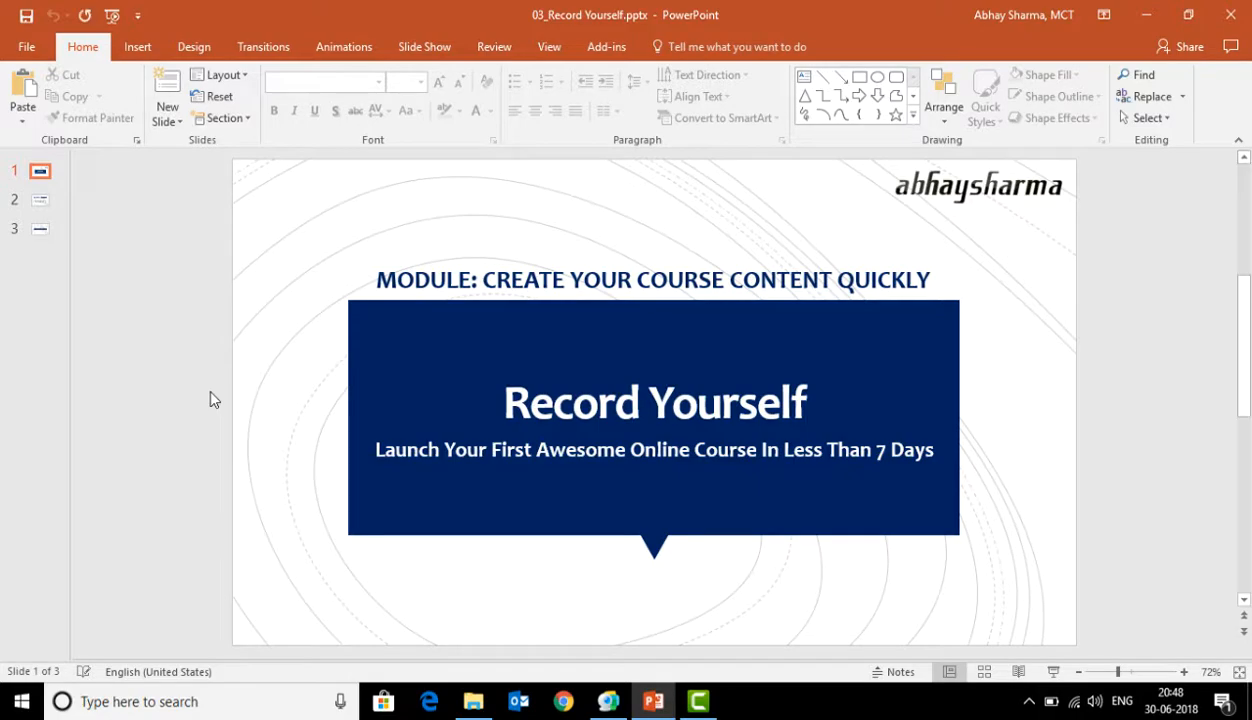
scroll(210, 400, up, 1)
scroll(210, 400, up, 1)
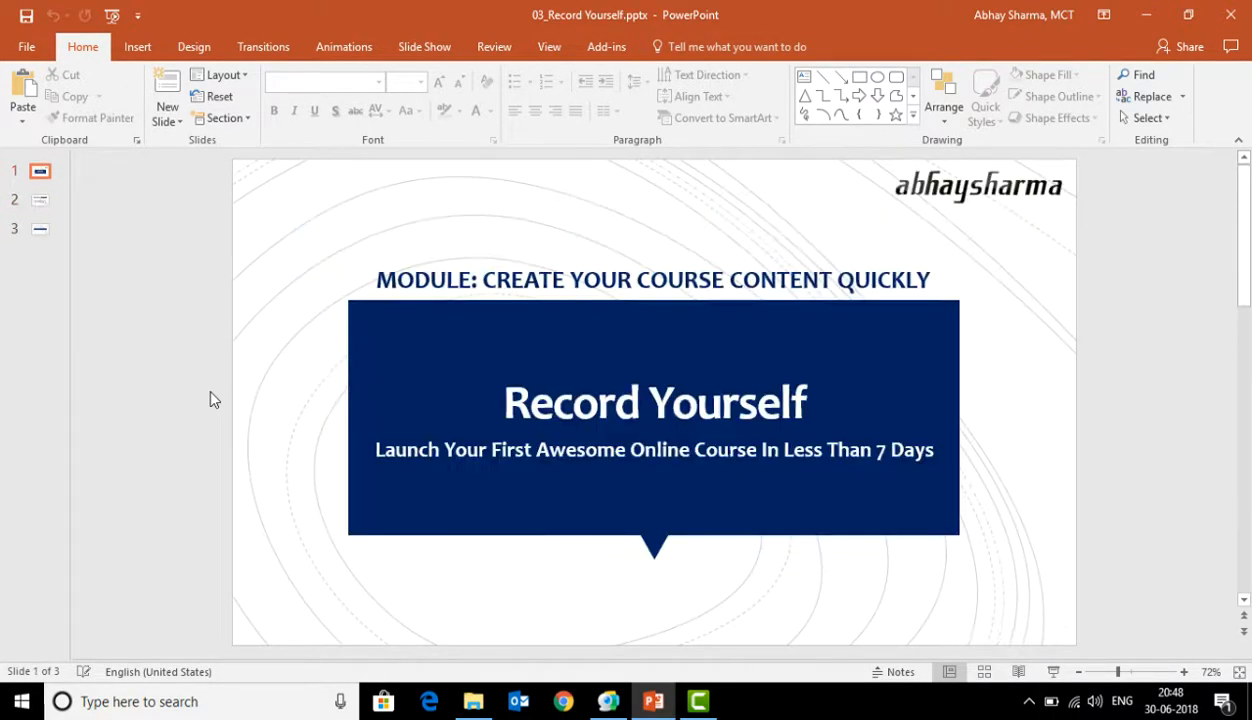
Switch to Camtasia and start creating a new custom production preset
click(698, 703)
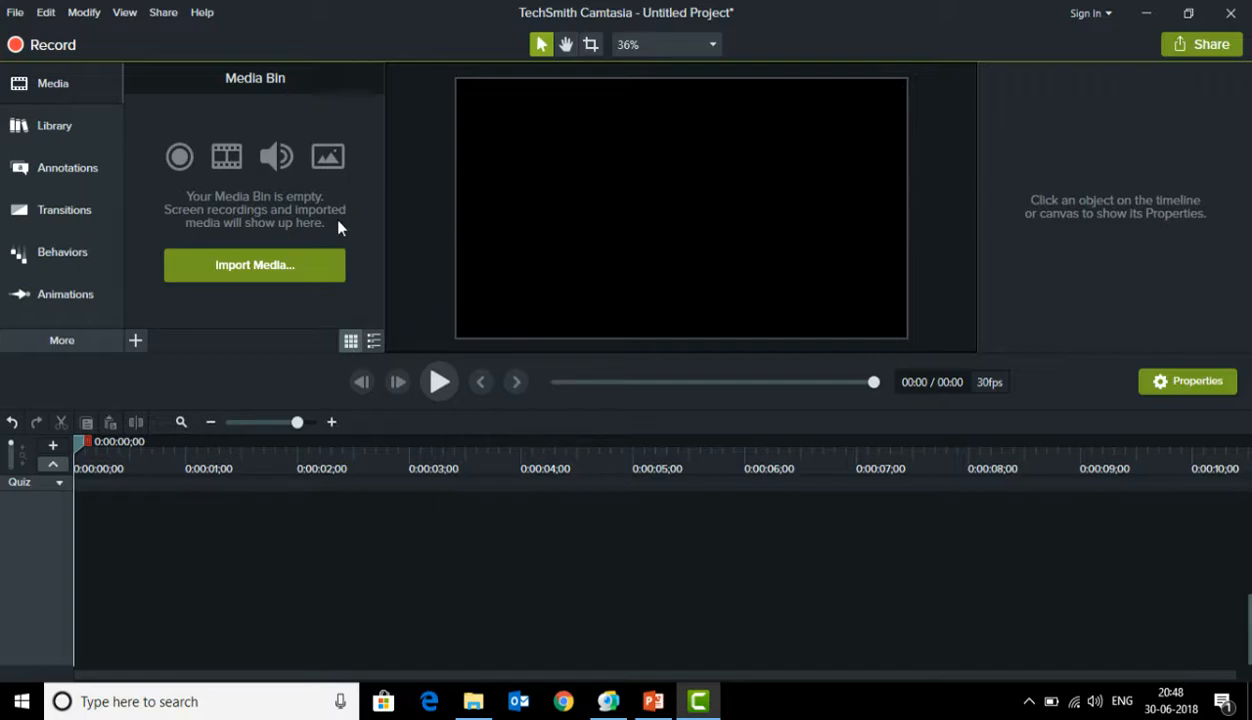
click(165, 13)
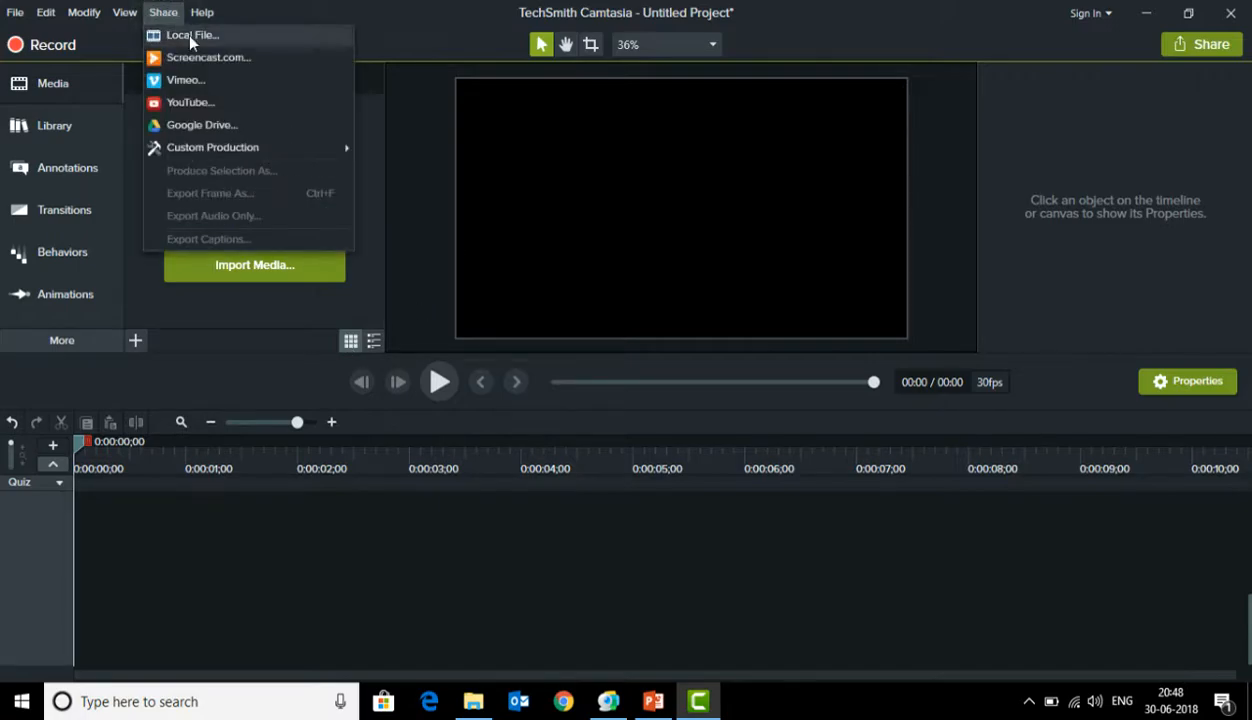
mouse_move(298, 154)
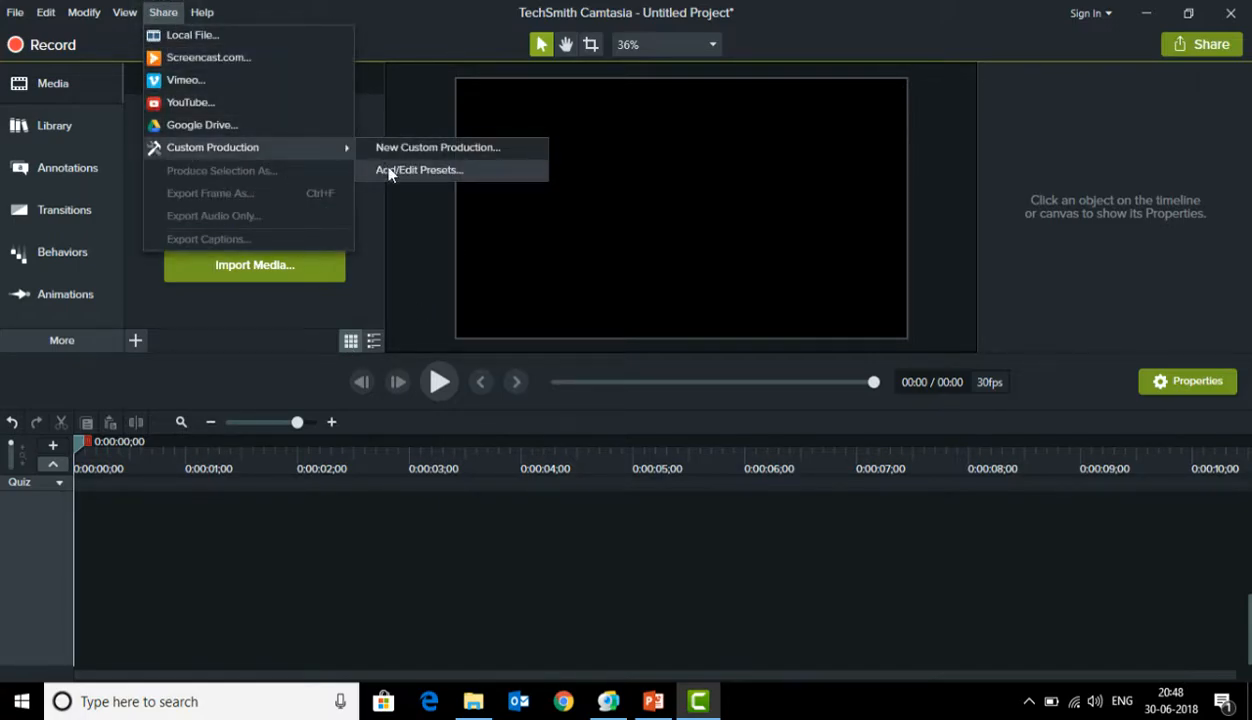
click(419, 172)
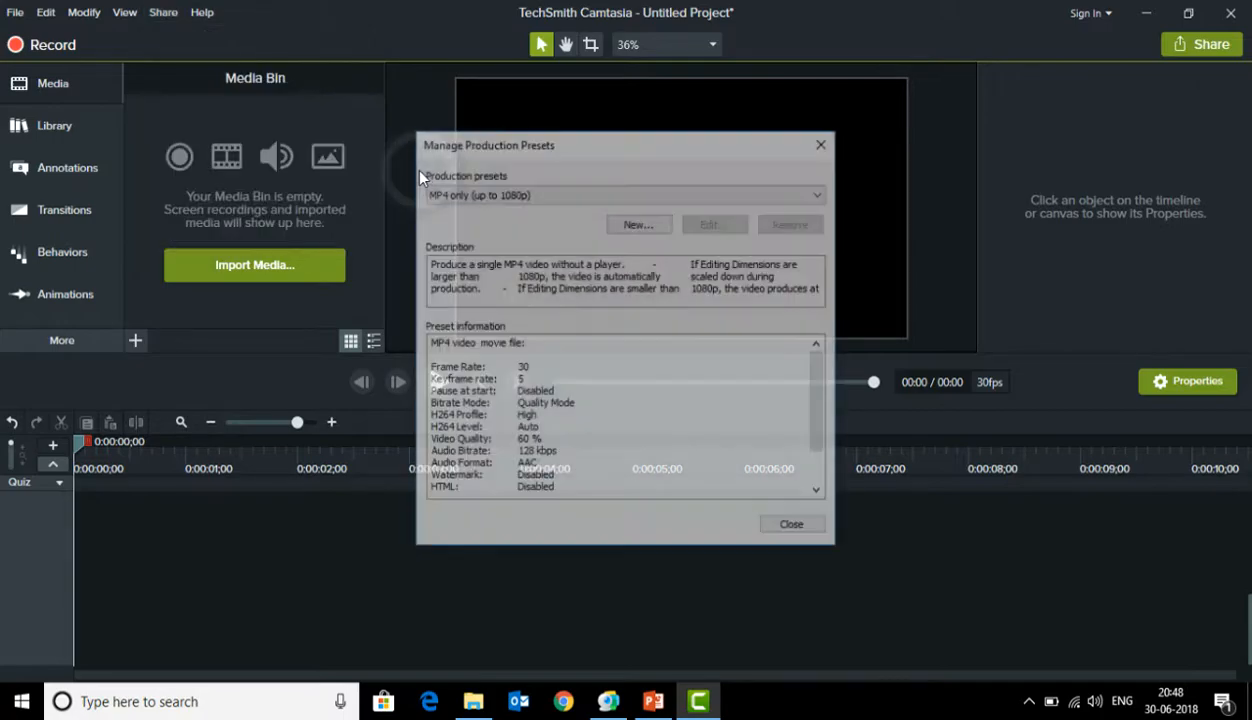
click(643, 224)
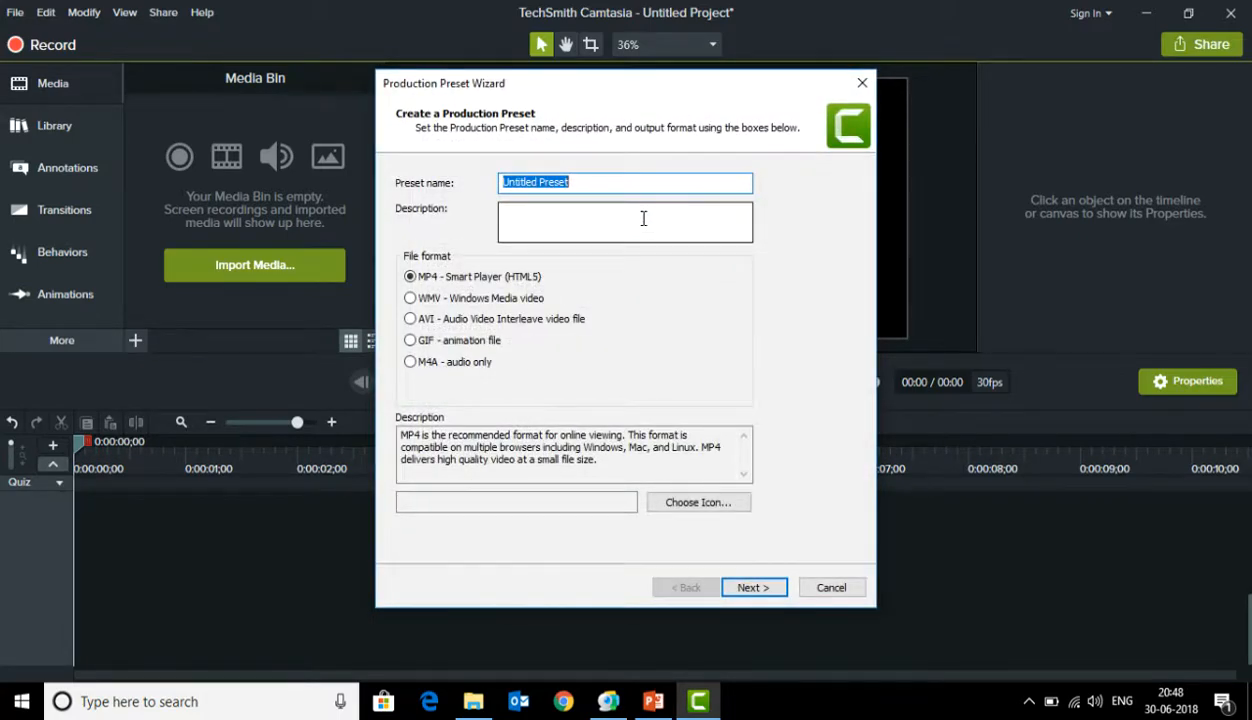
Name the preset 1920x1080, leave its description empty, and continue to the Smart Player options
text(1)
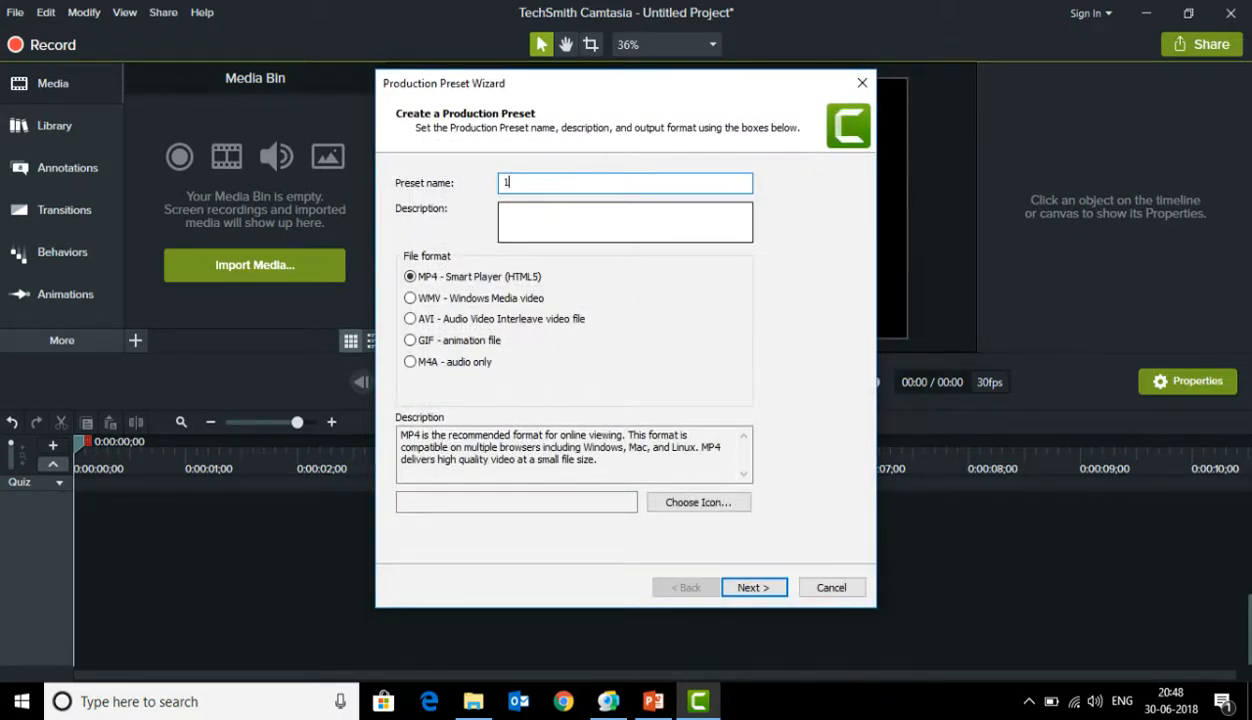
text(920x1080)
key(BackSpace)
key(BackSpace)
text(80)
click(626, 237)
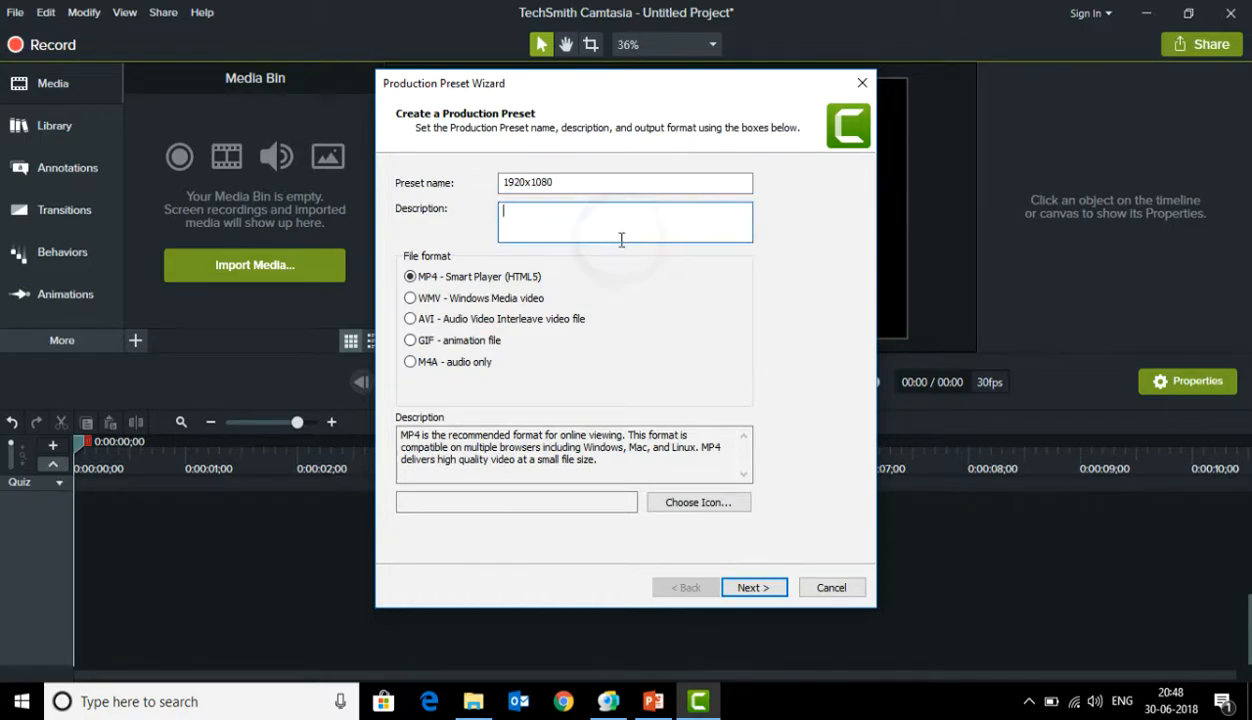
click(745, 588)
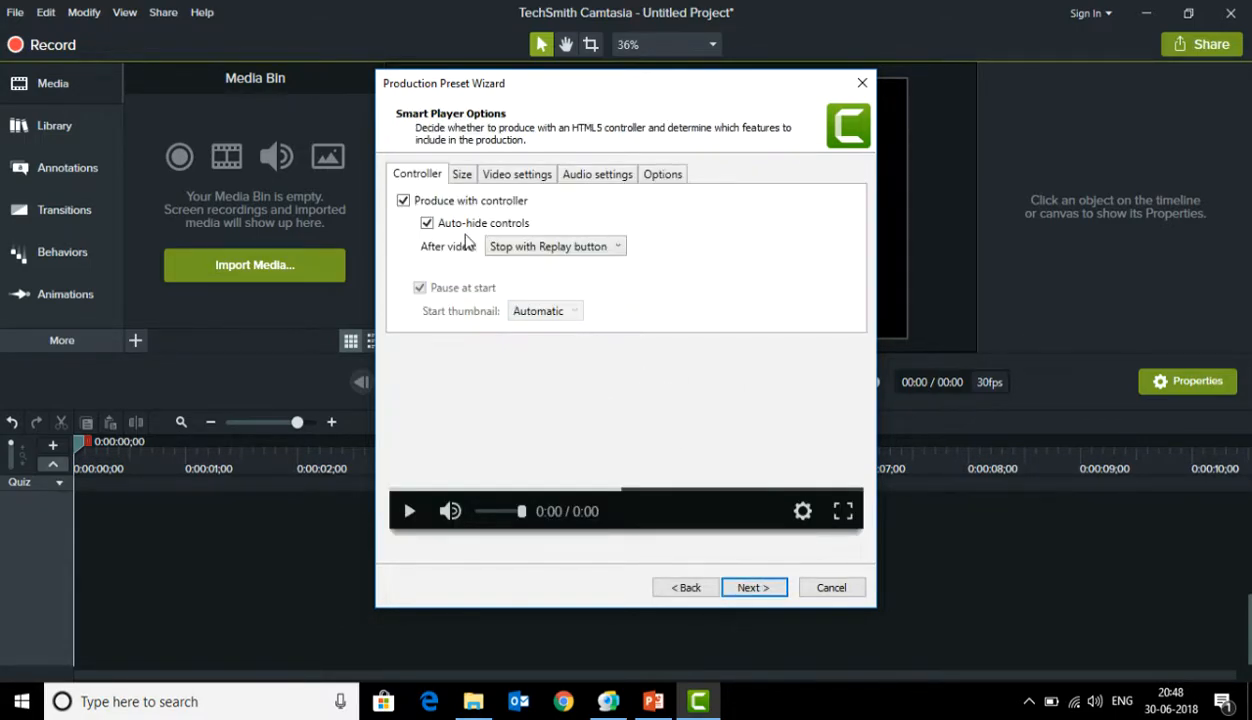
Disable producing with a controller for this preset and check the video size settings
click(403, 201)
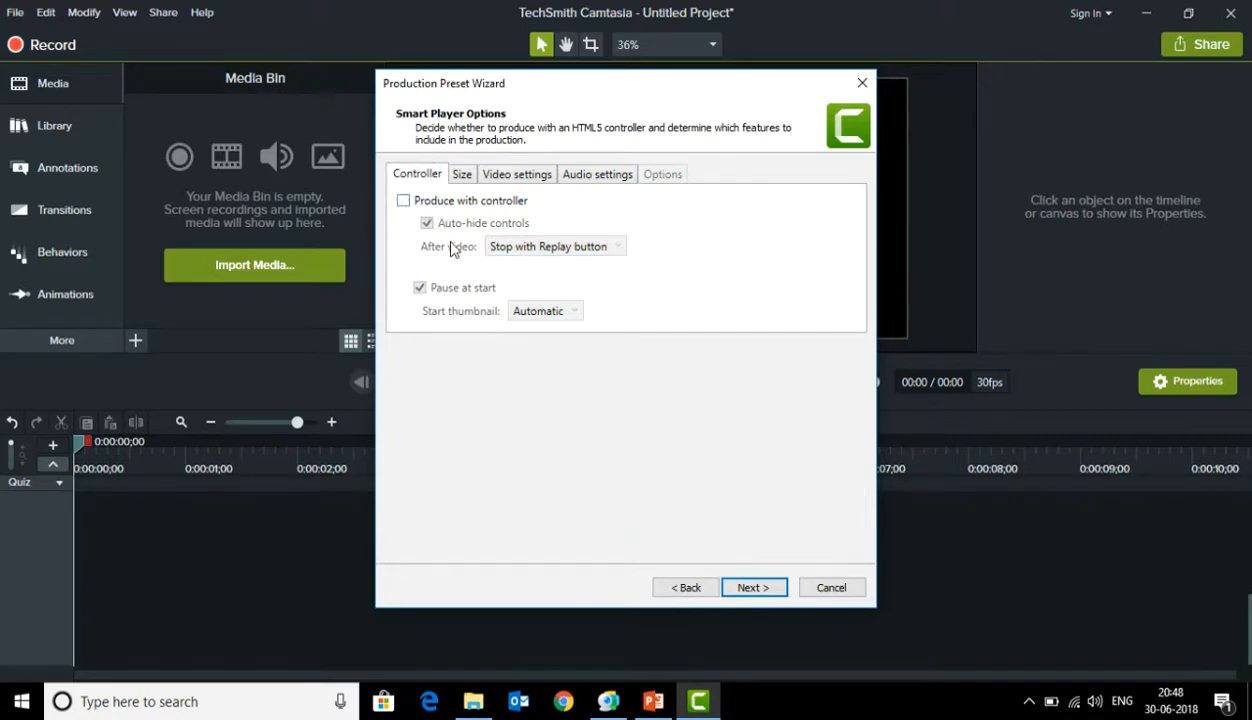
click(531, 319)
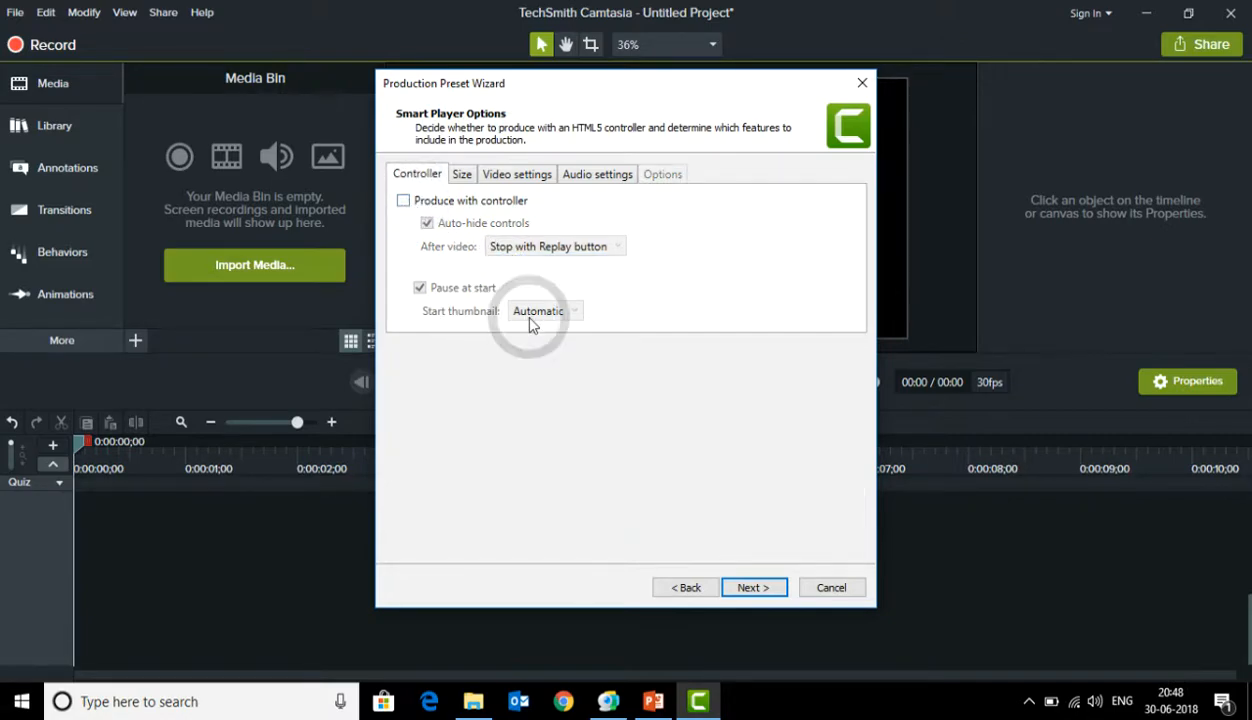
click(464, 175)
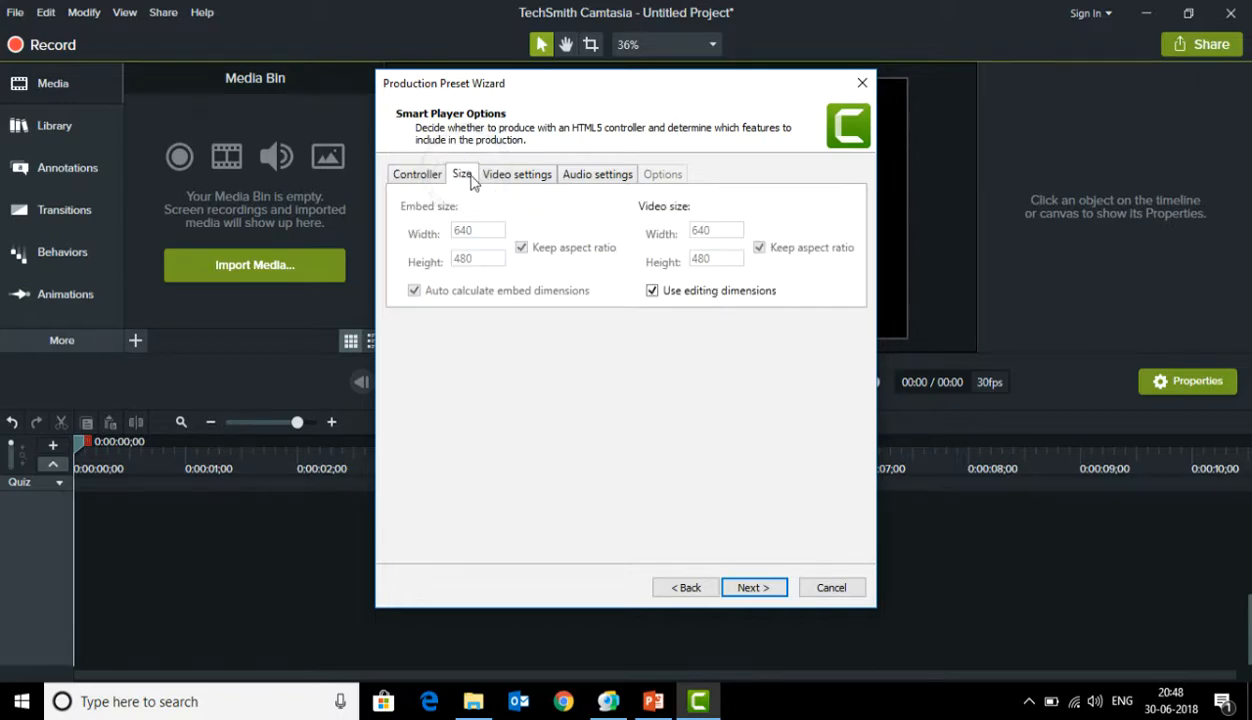
Set the preset's video encoding mode to Quality at 100%
click(533, 176)
click(728, 208)
click(742, 230)
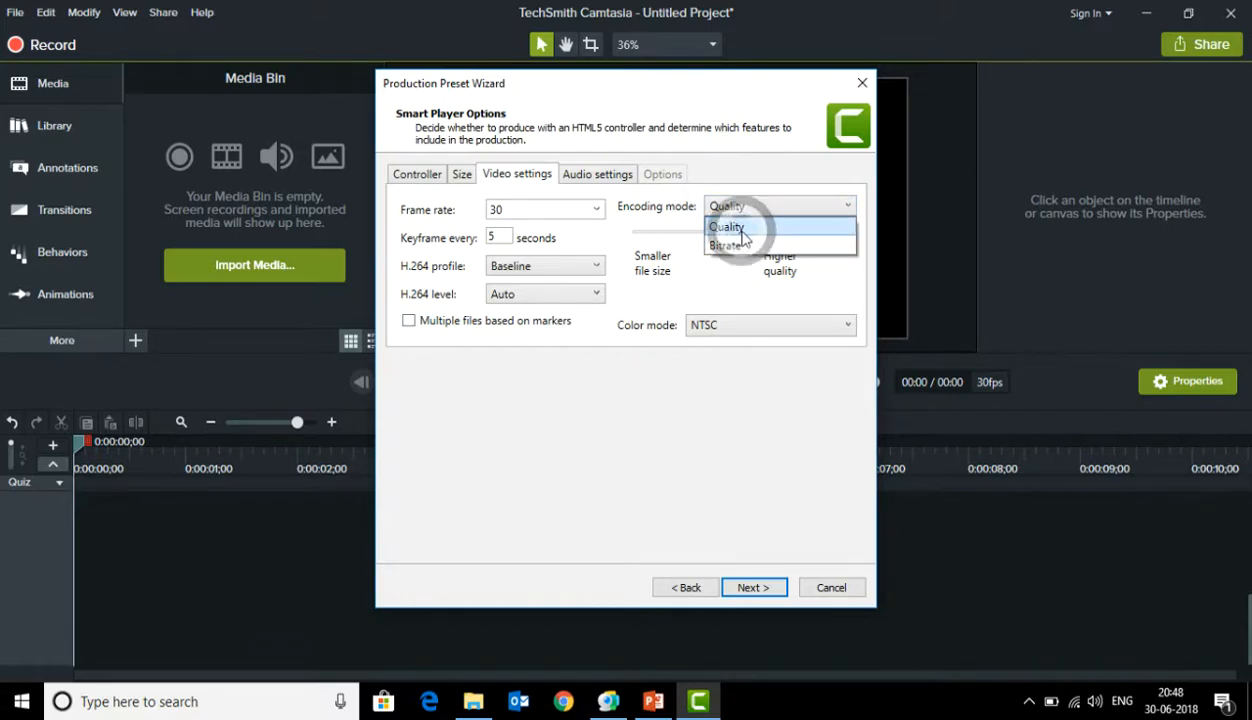
drag(742, 232, 798, 232)
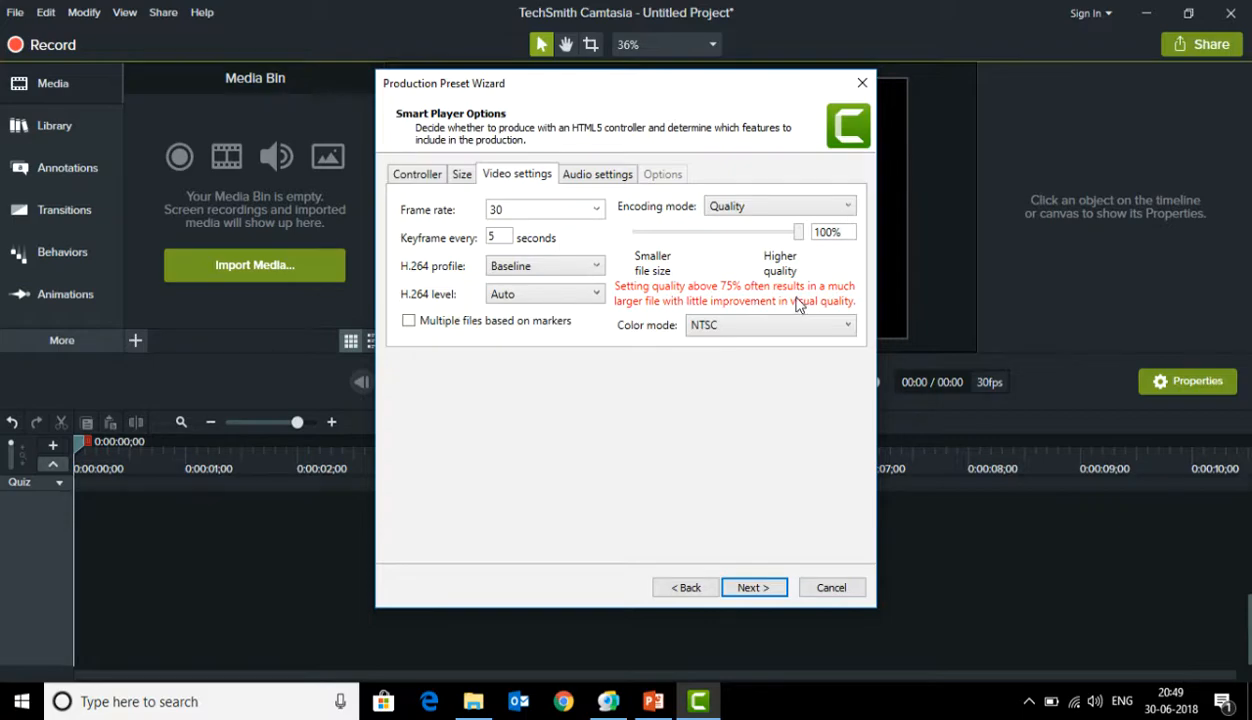
Set the video encoding mode to Bitrate and raise the bitrate to 20000
click(757, 205)
click(757, 245)
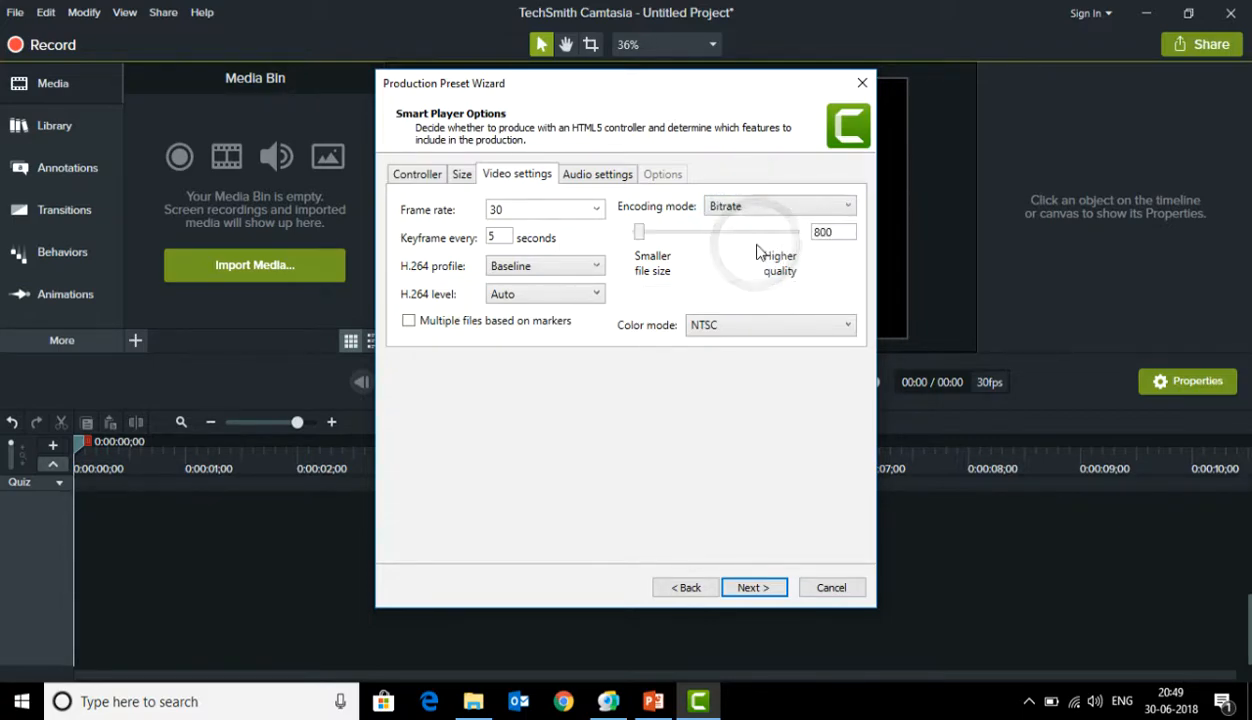
drag(639, 232, 822, 234)
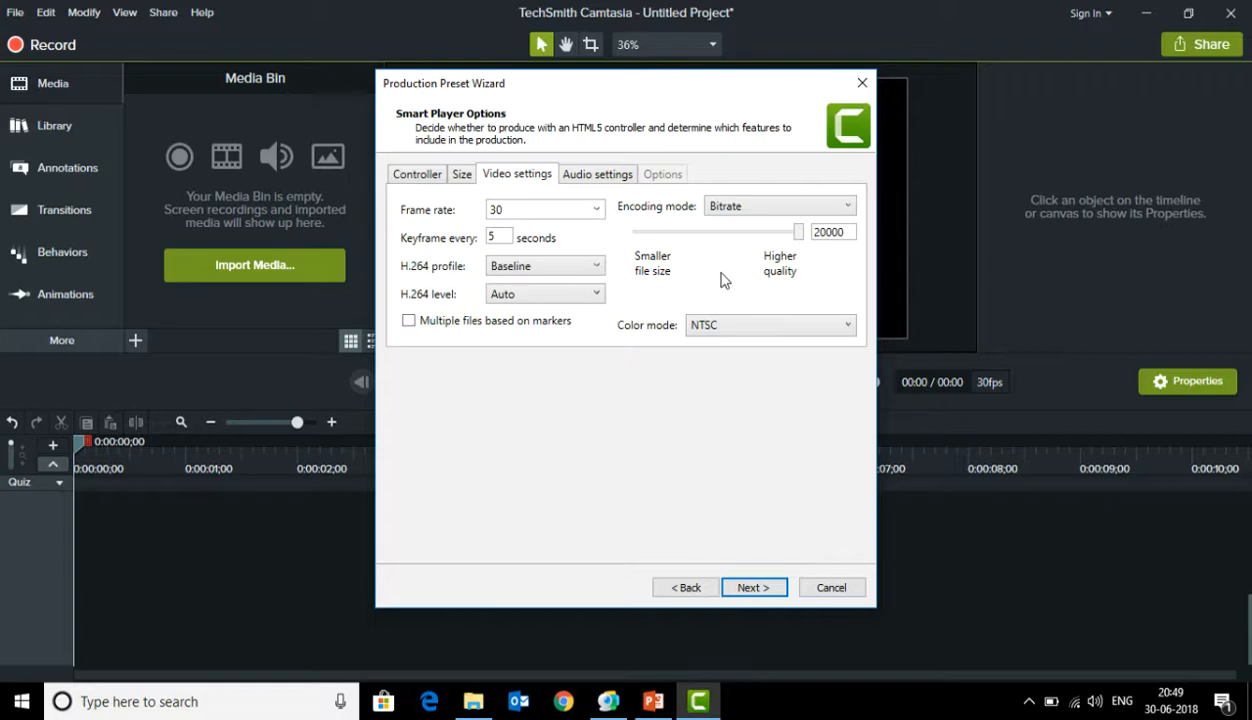
Examine the available H.264 profile and H.264 level options in the video settings
click(563, 276)
click(563, 272)
click(560, 291)
click(562, 293)
click(585, 293)
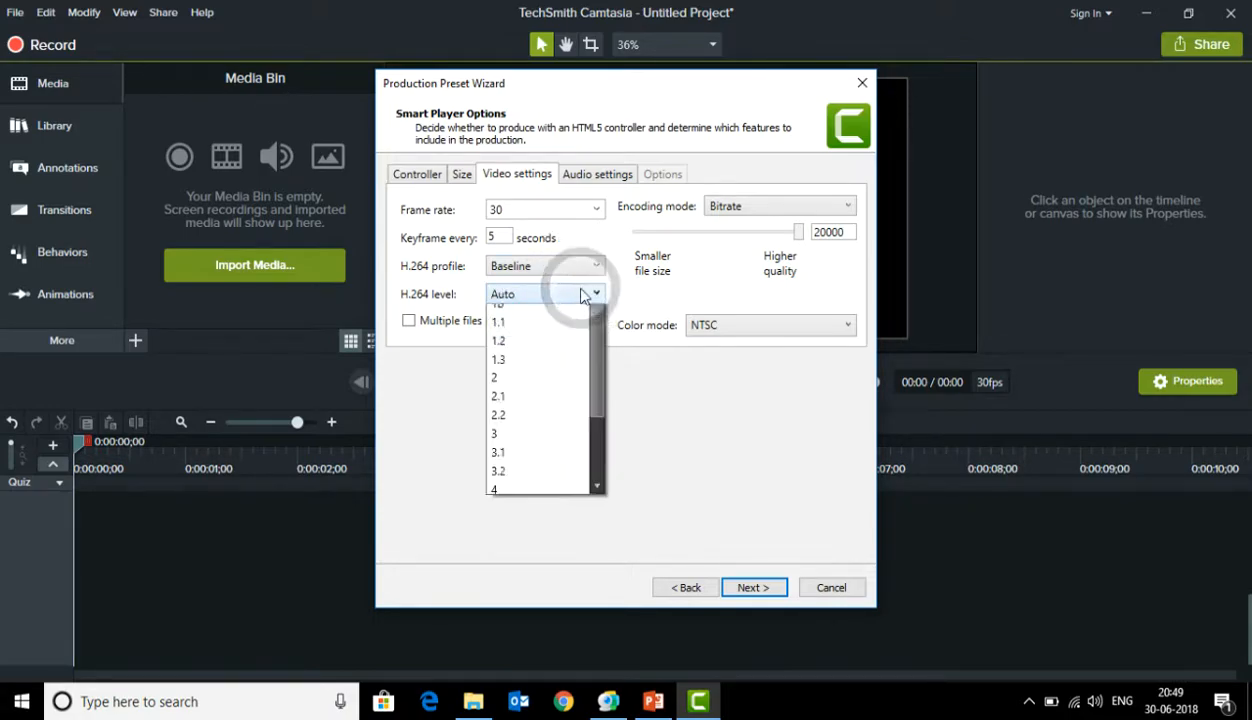
mouse_move(600, 348)
mouse_down()
mouse_move(594, 478)
mouse_move(597, 328)
mouse_up()
click(629, 313)
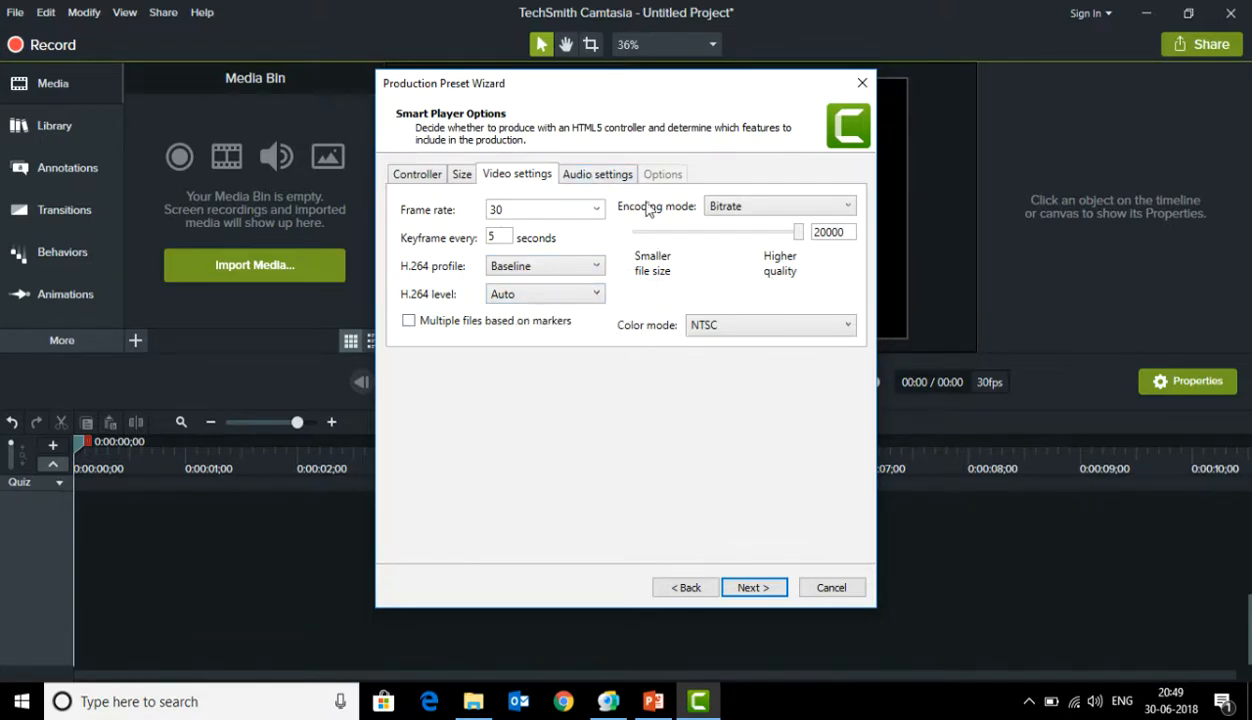
Set the preset's audio bit rate to 1024 kbps
click(610, 174)
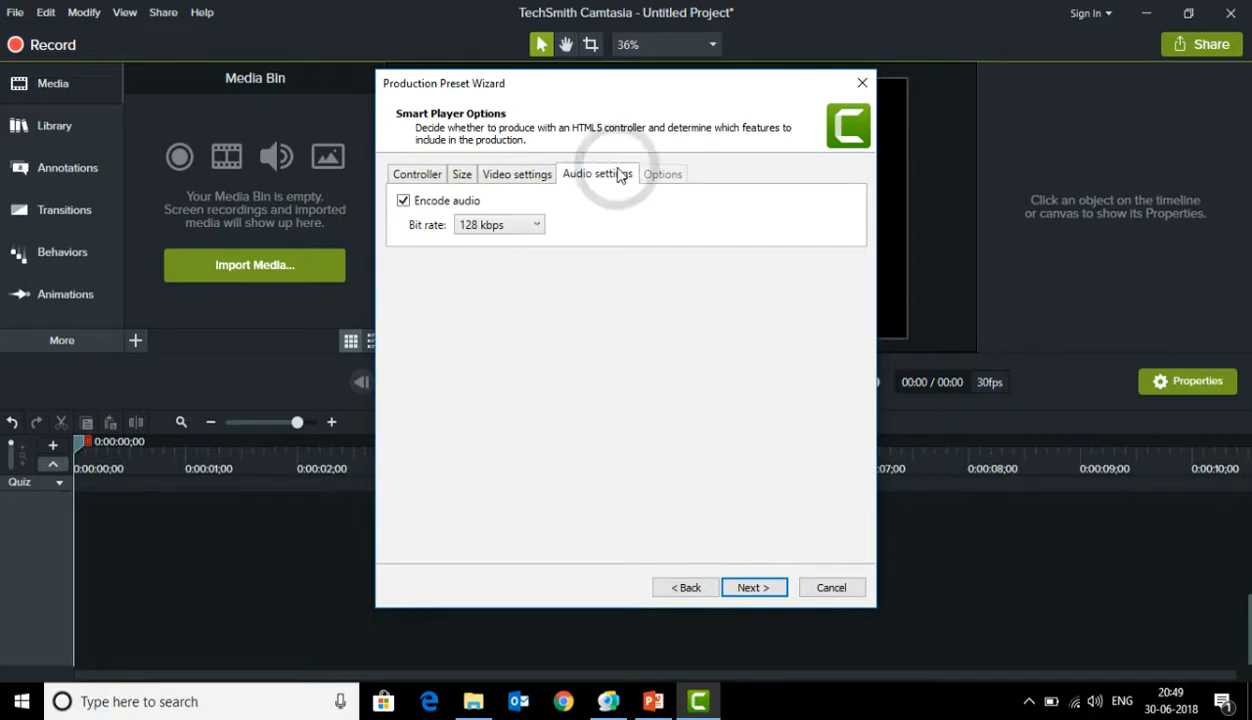
click(510, 229)
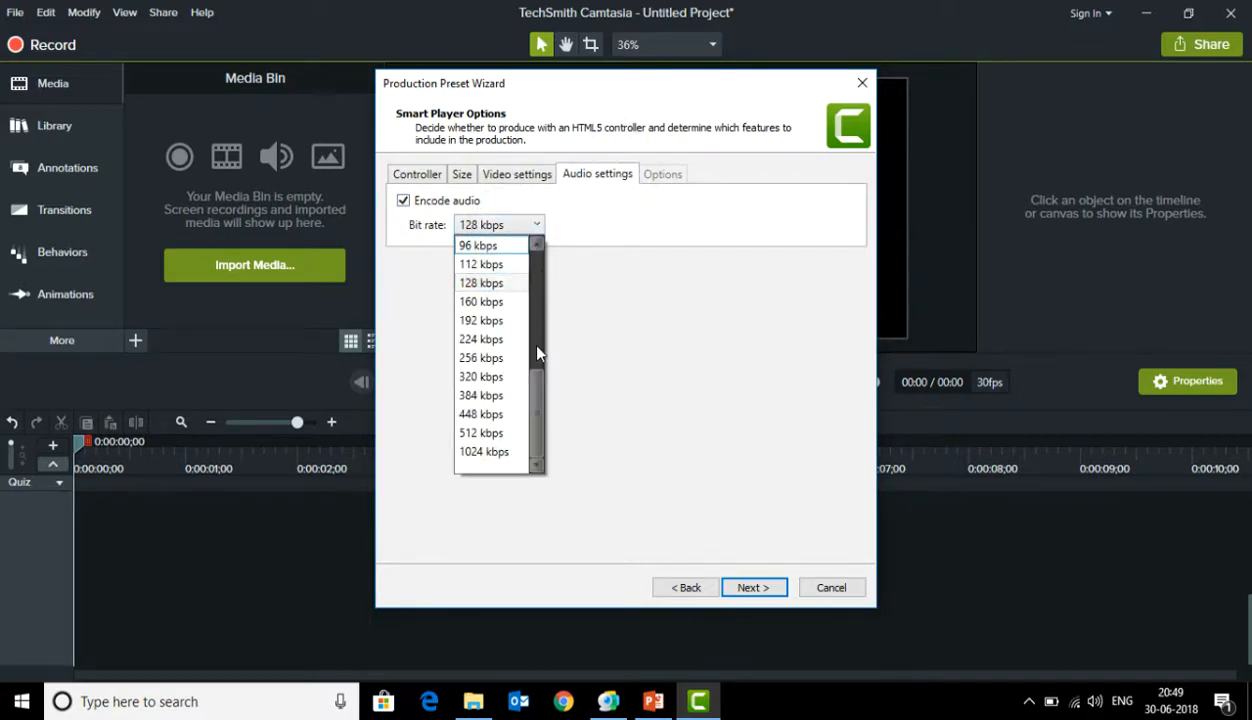
click(503, 451)
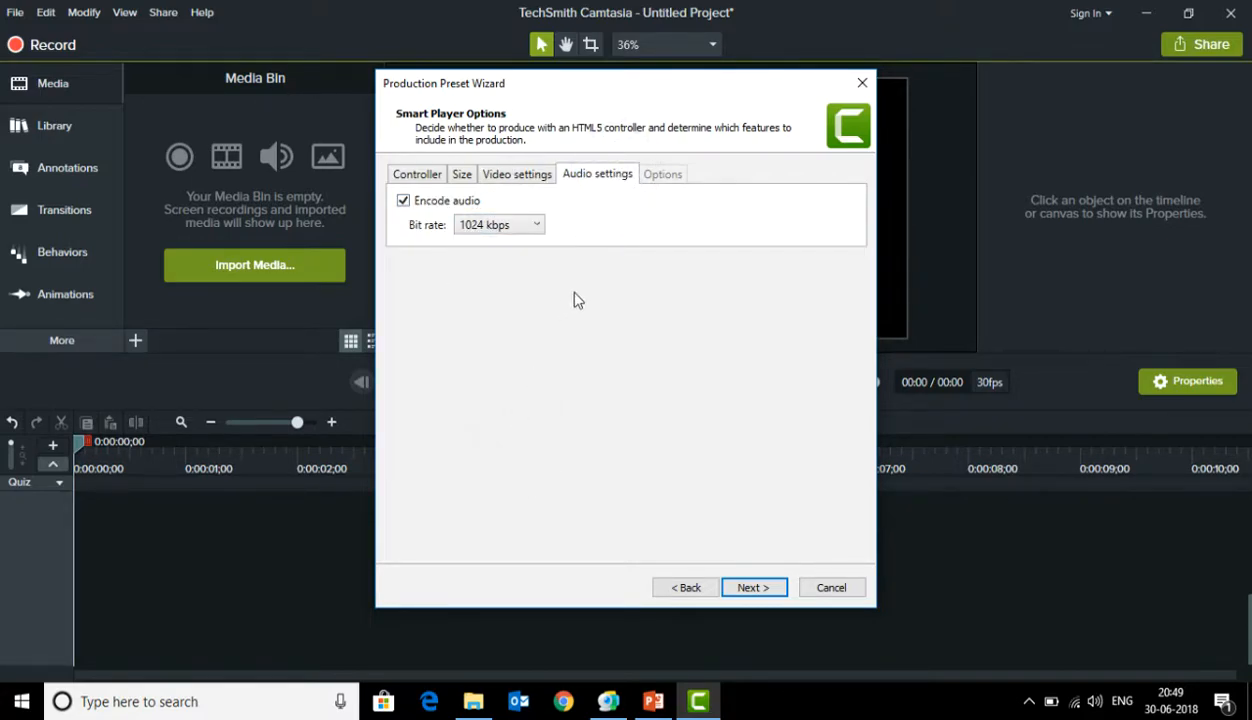
Recheck the preset's settings, complete the wizard without a watermark, and close the production presets manager
click(517, 174)
click(462, 174)
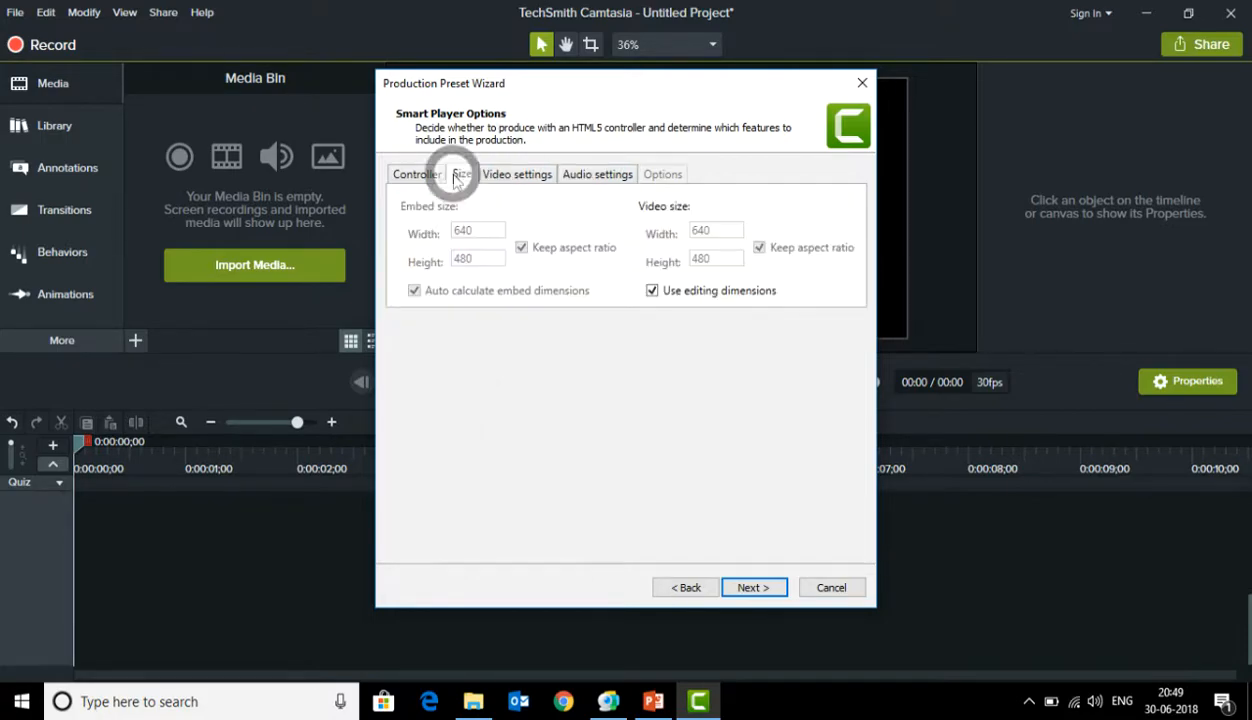
click(417, 174)
click(752, 587)
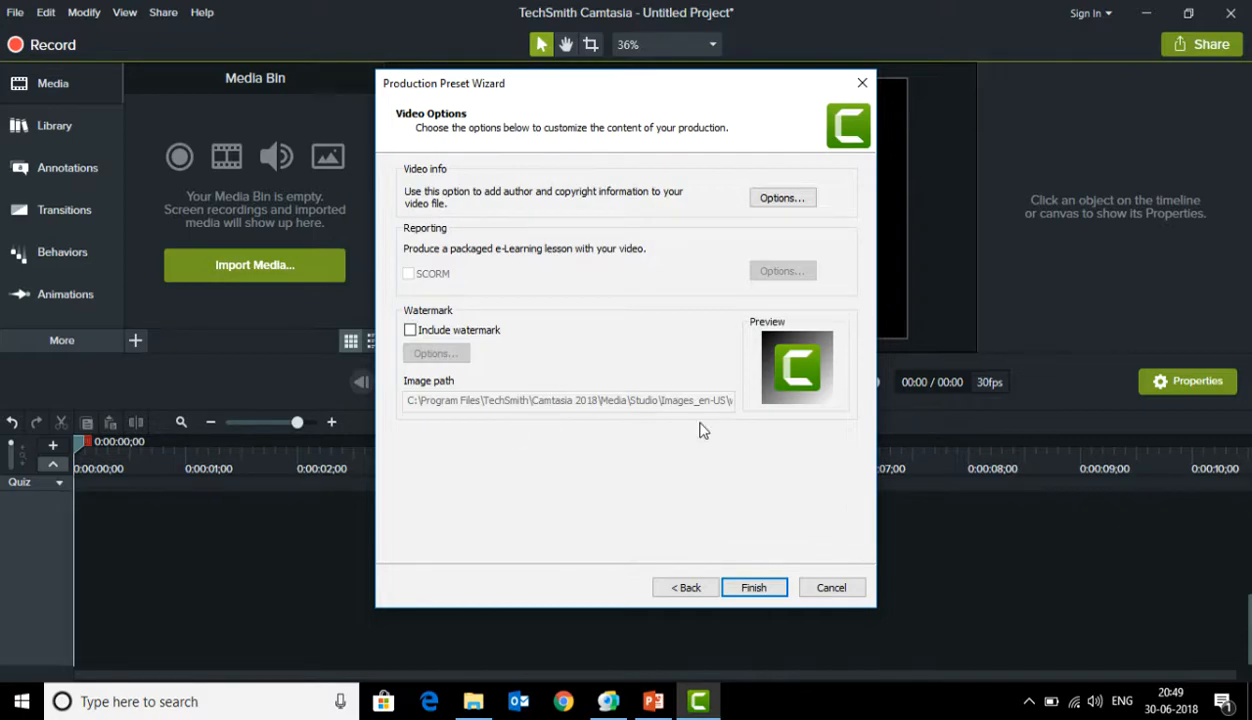
click(752, 588)
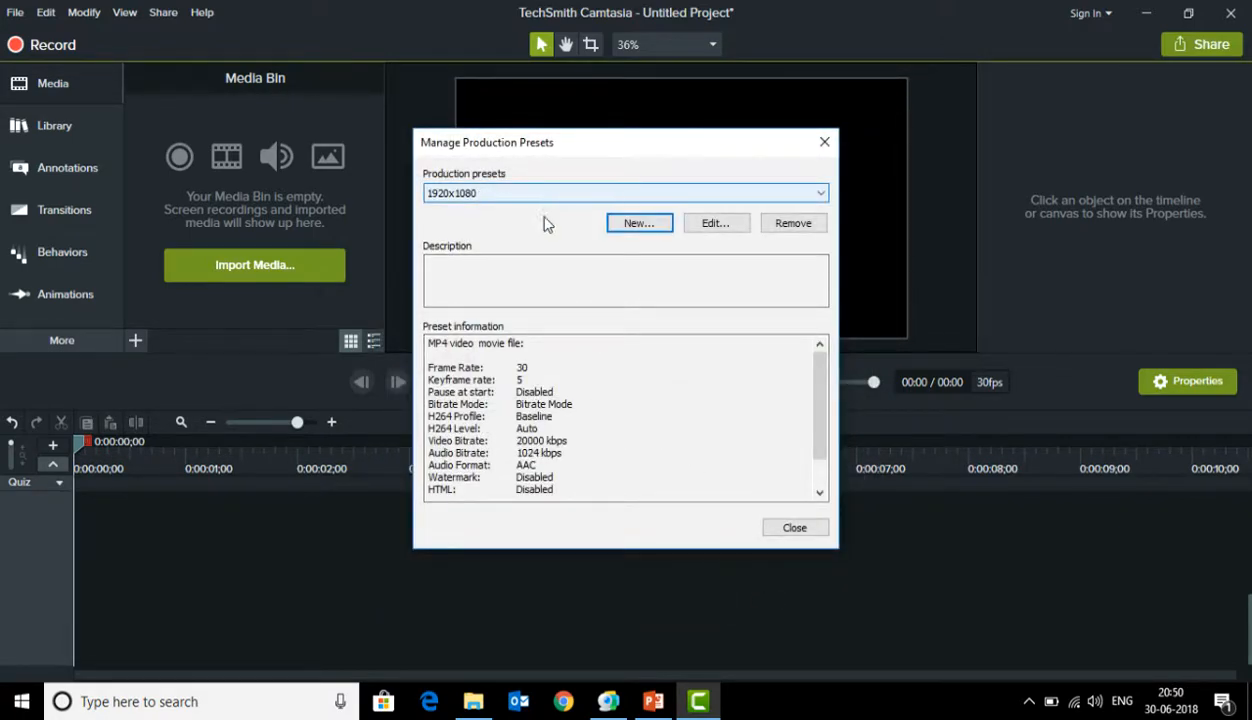
click(792, 529)
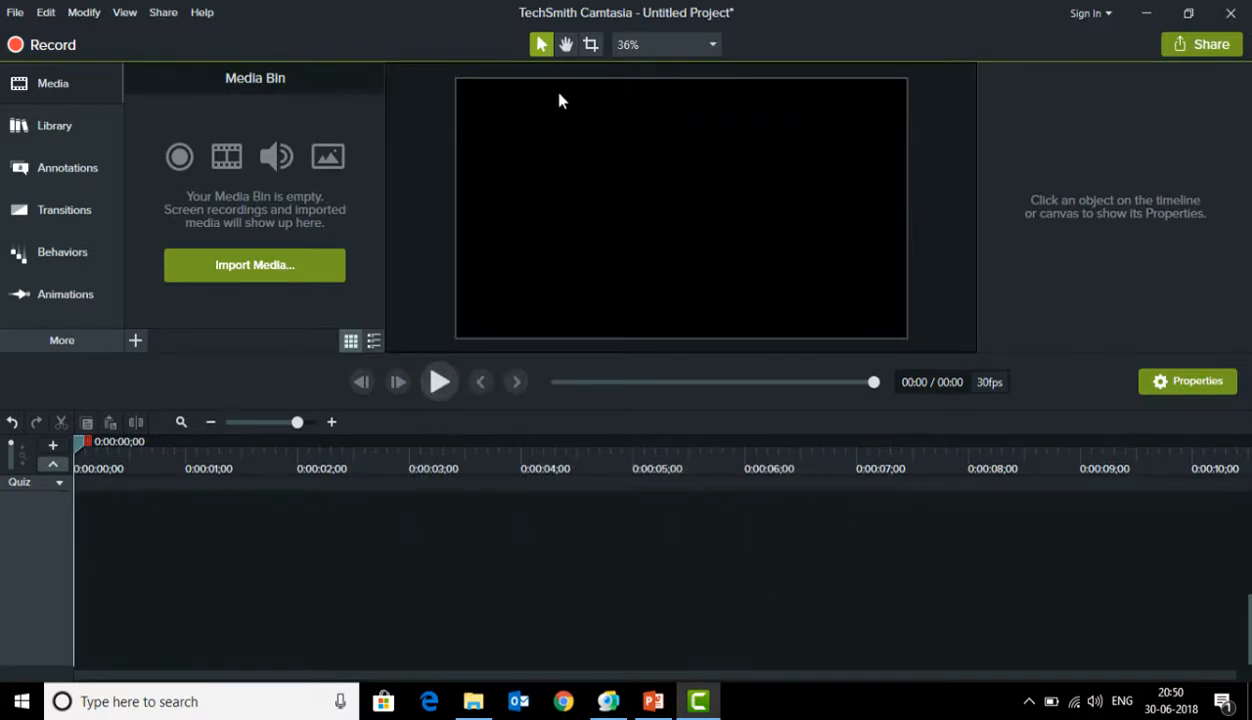
Apply 1080p HD (1920x1080) canvas dimensions to the project and enlarge the preview area above the timeline
click(641, 38)
click(648, 38)
click(472, 95)
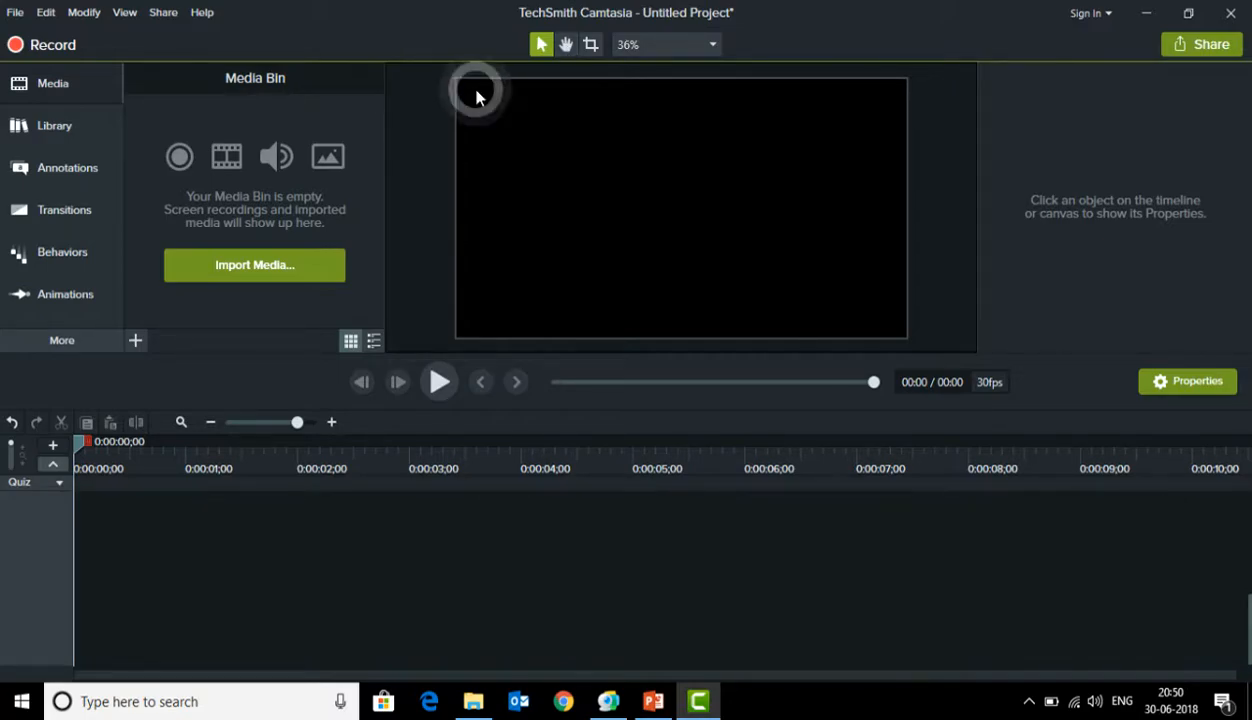
click(648, 45)
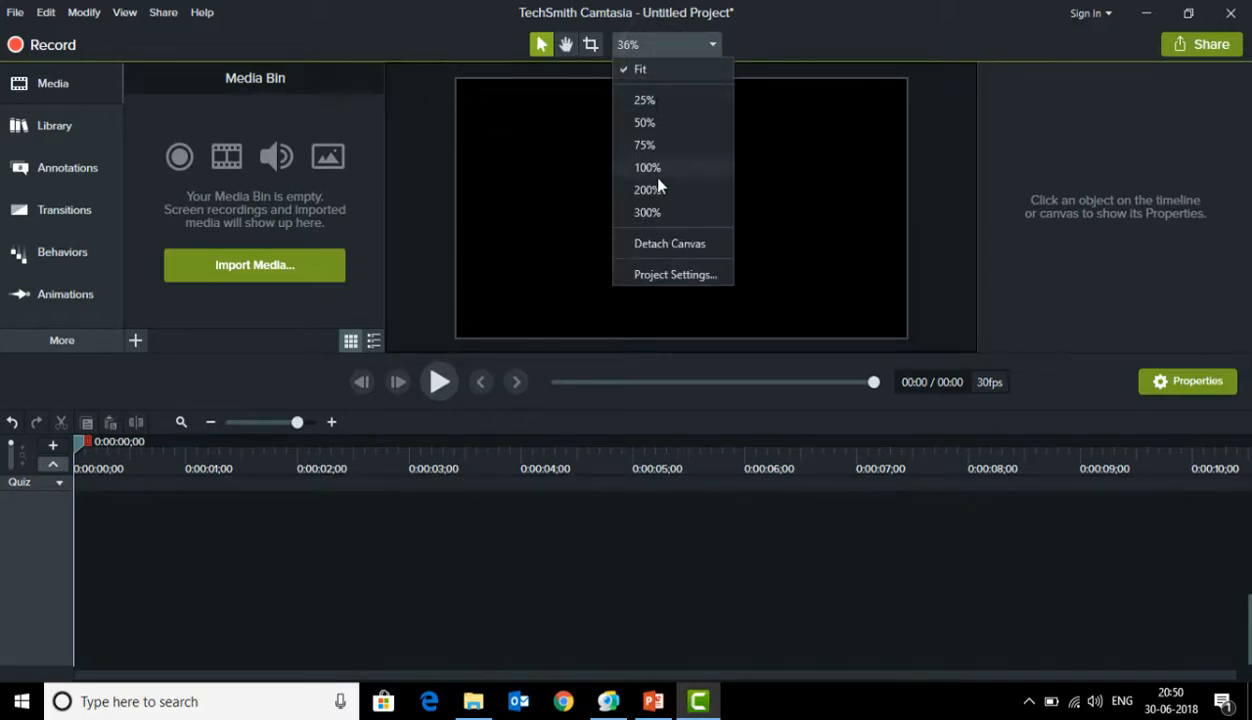
click(662, 275)
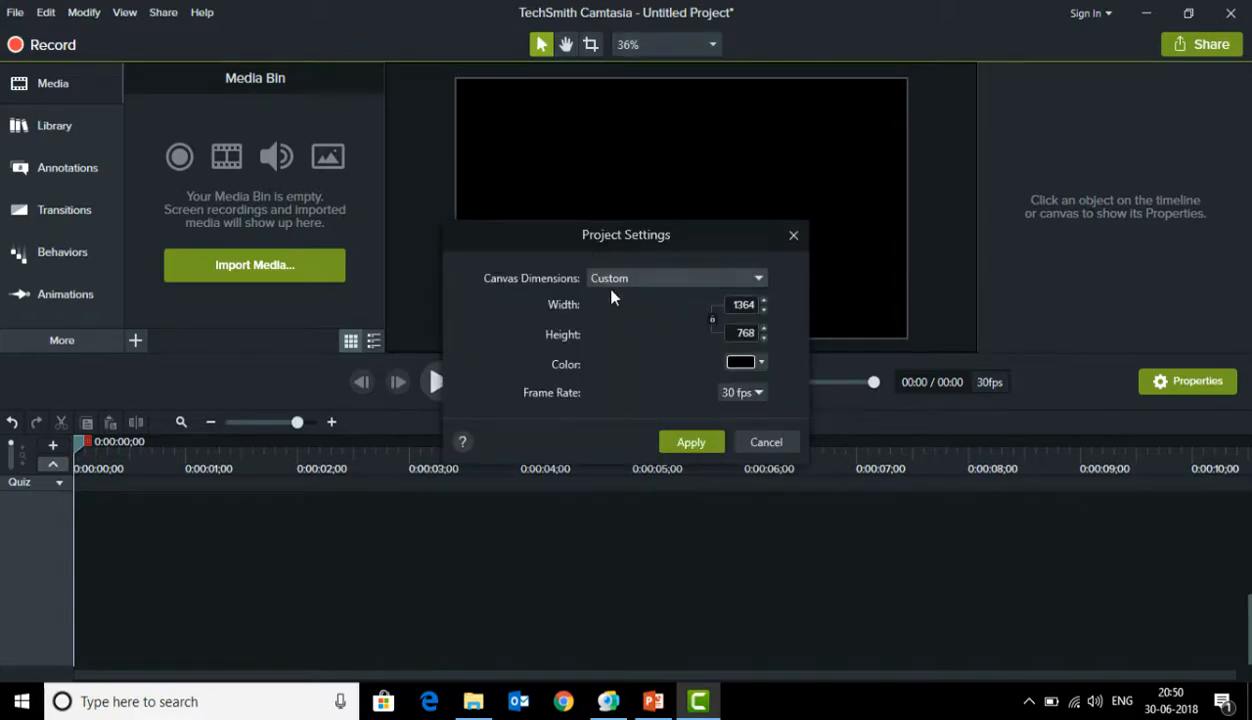
click(696, 281)
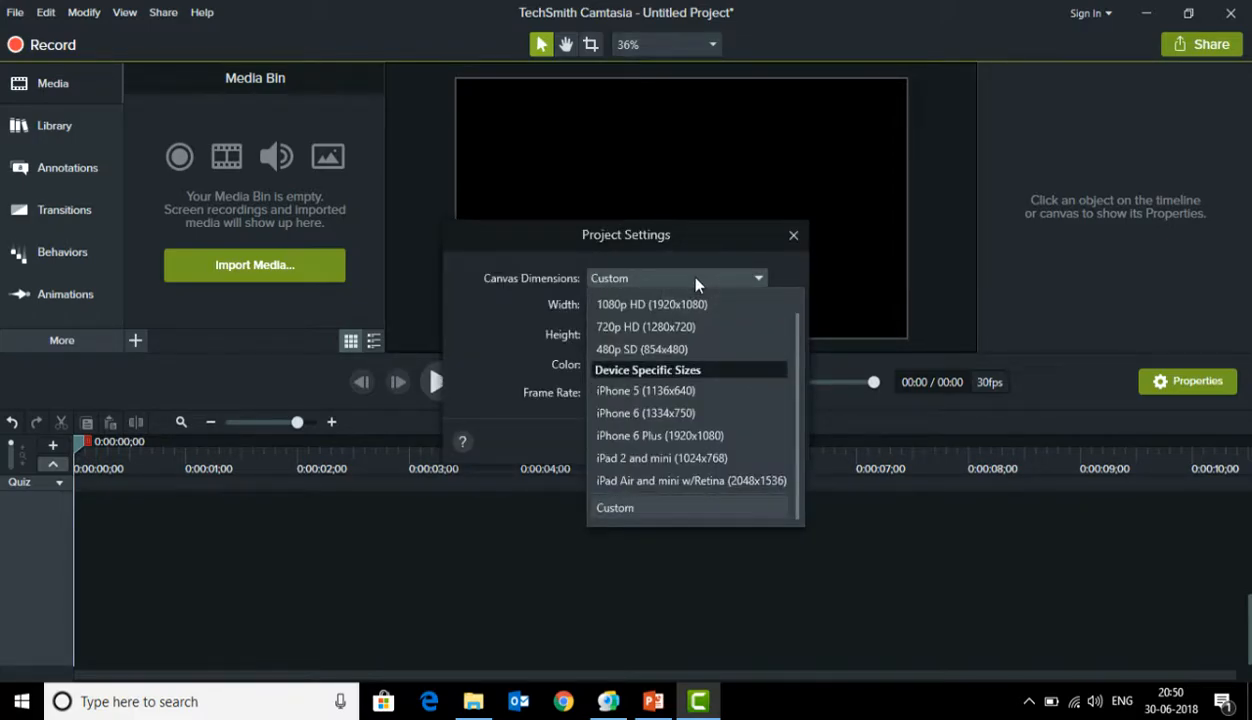
drag(797, 335, 797, 300)
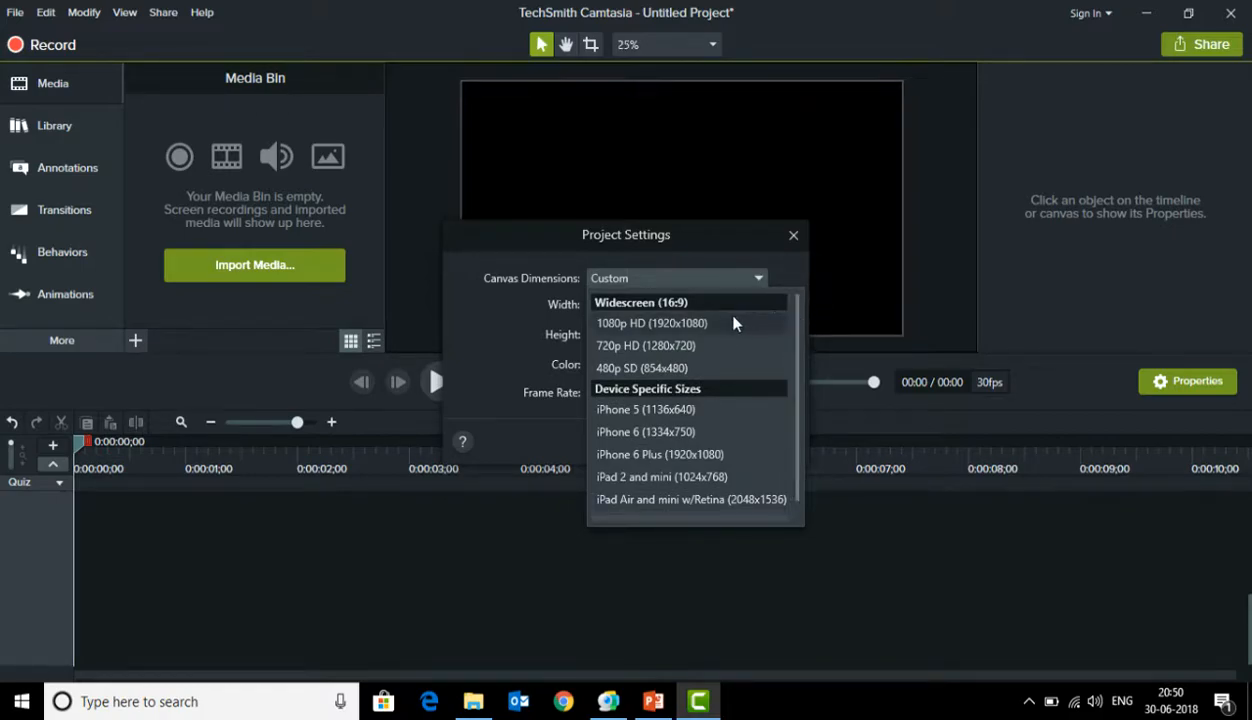
click(660, 323)
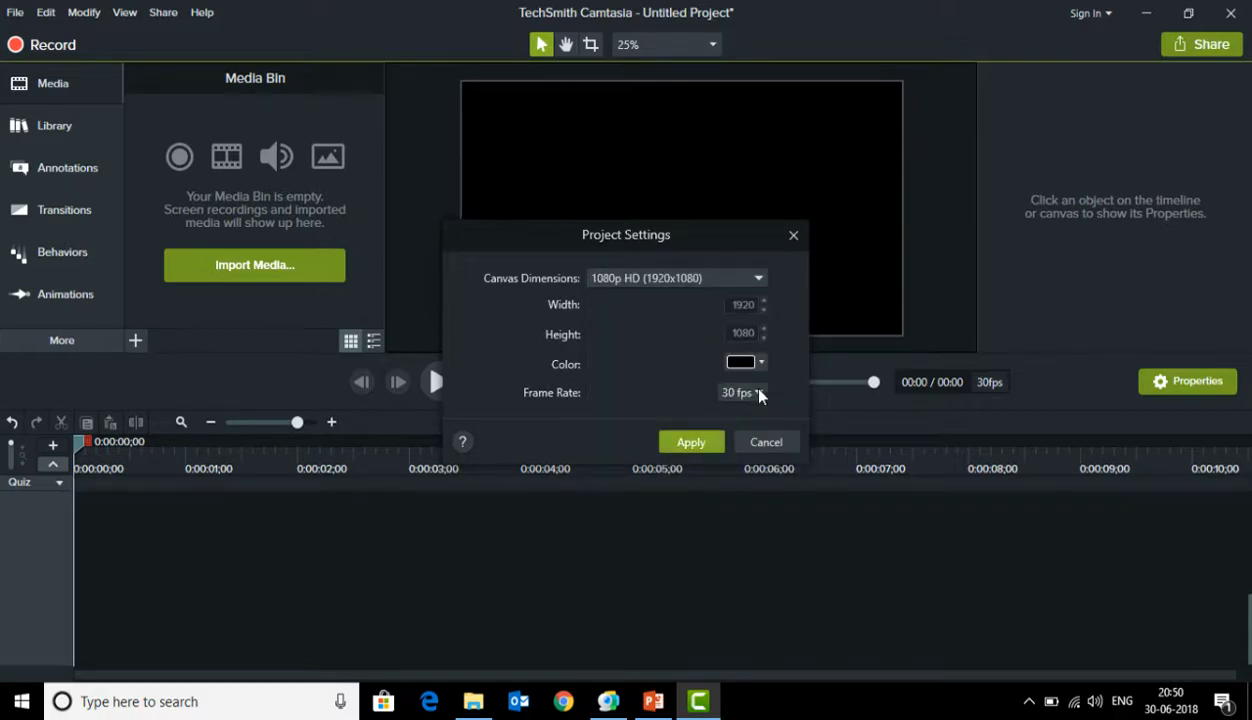
click(692, 442)
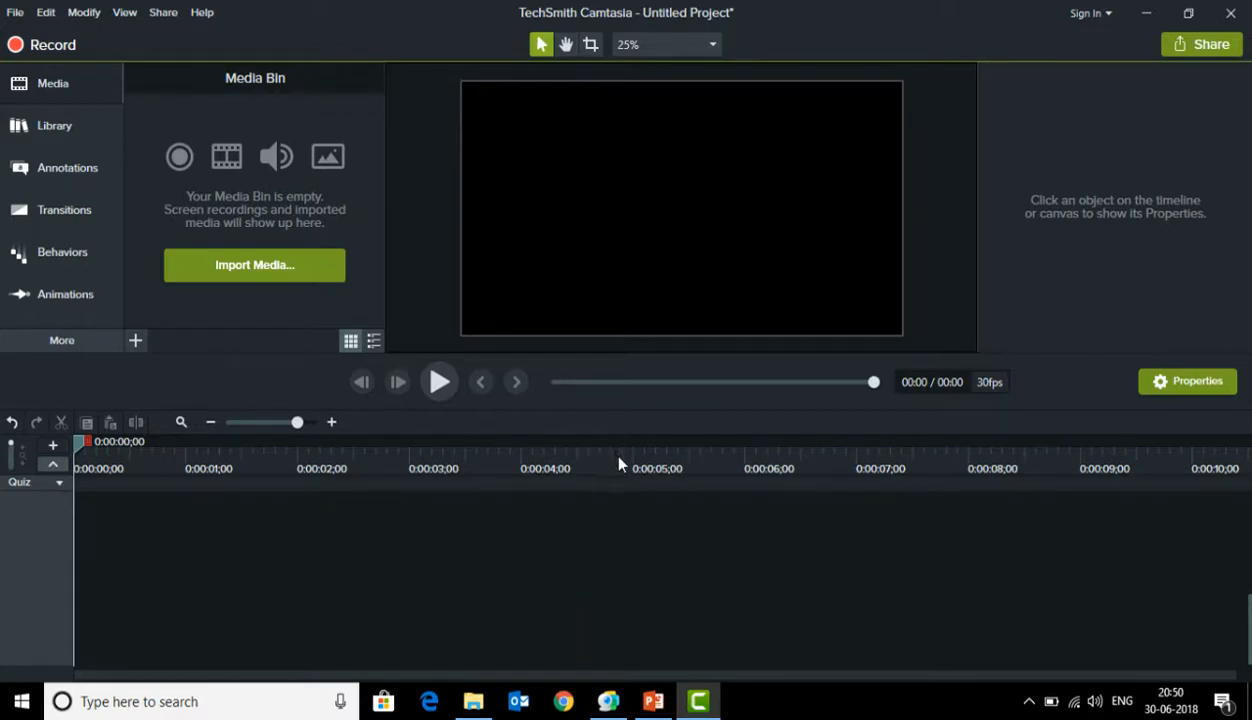
drag(642, 357, 639, 440)
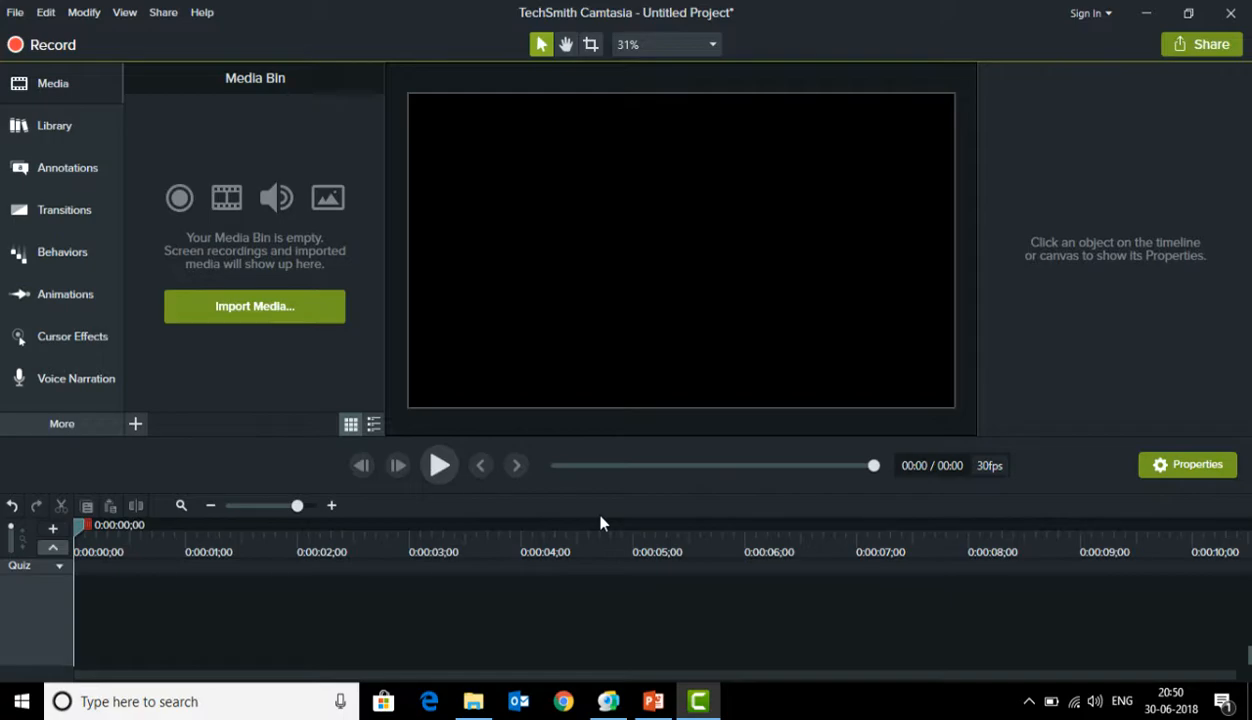
Launch the screen recorder, move its window higher over the slide, and set the recording area to full screen
click(47, 49)
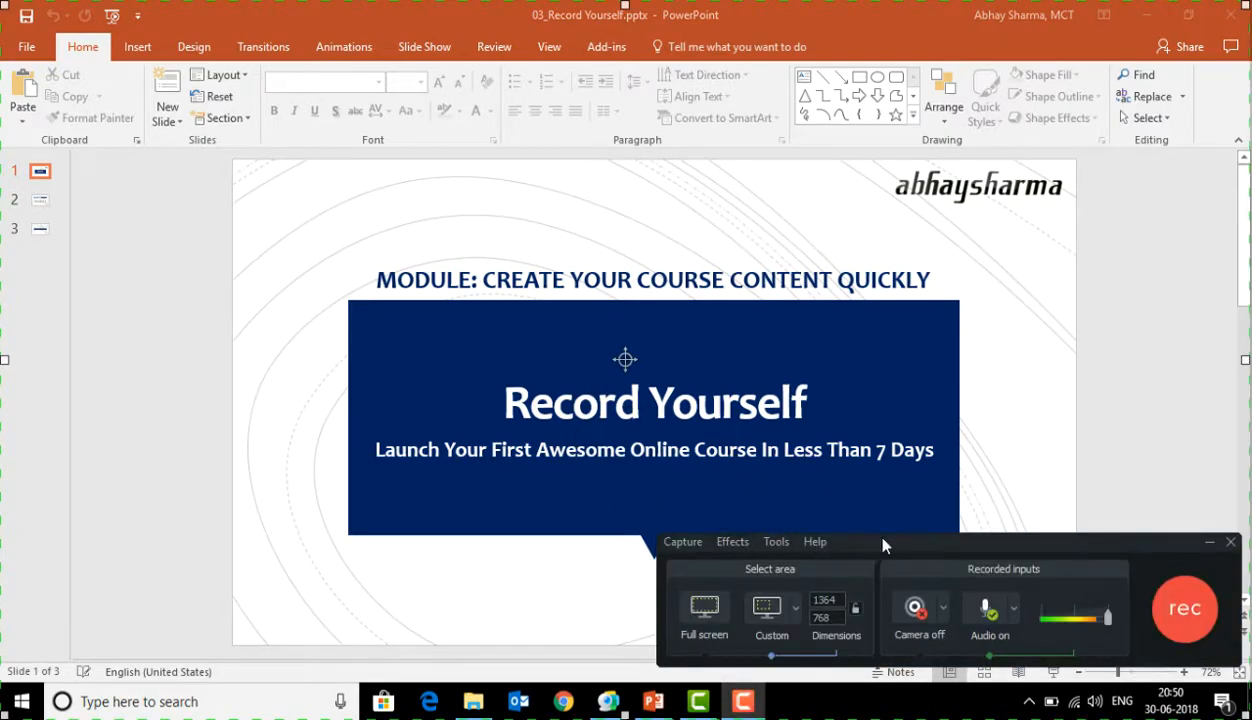
drag(905, 540, 898, 323)
click(692, 400)
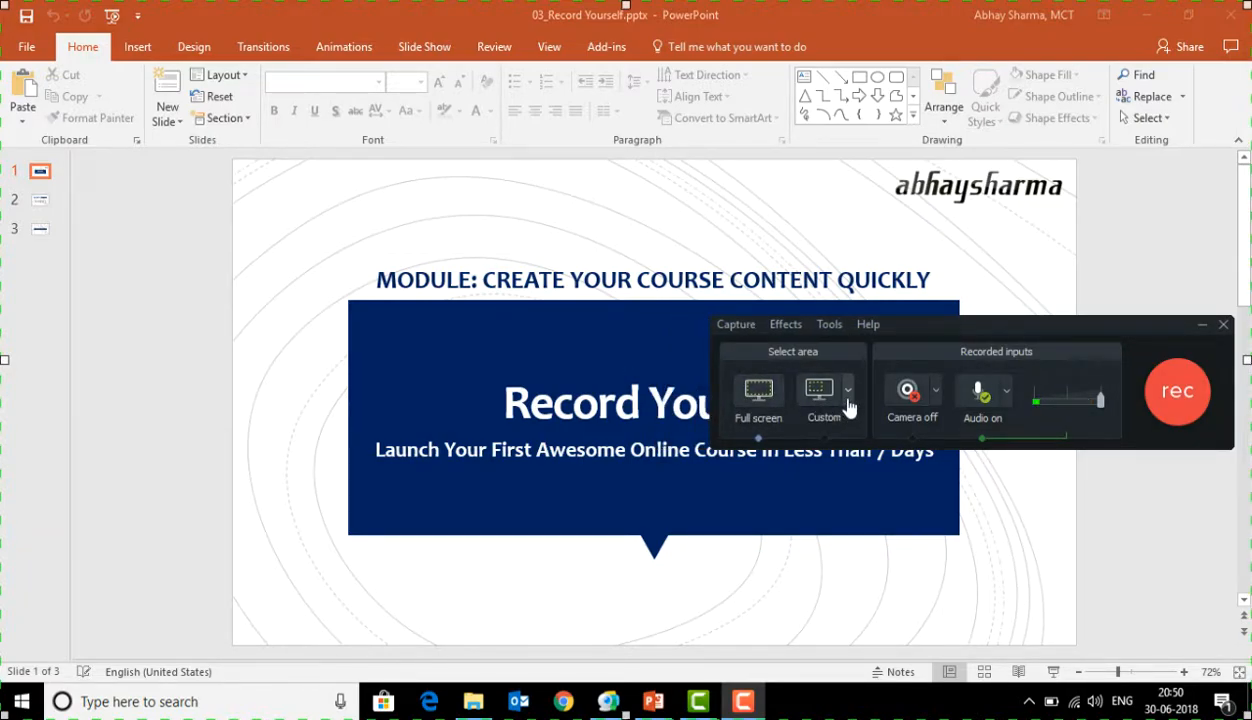
Try out the custom recording area and its preset sizes, and return to full-screen capture
click(847, 394)
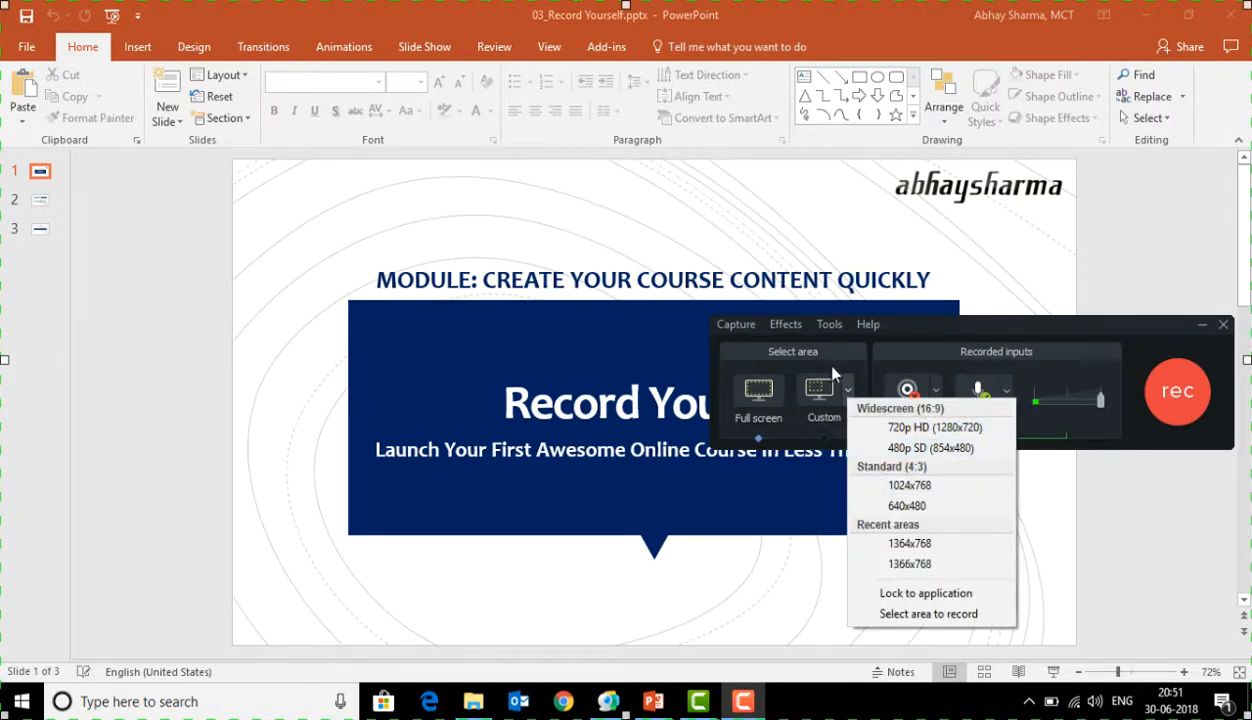
click(818, 398)
click(820, 400)
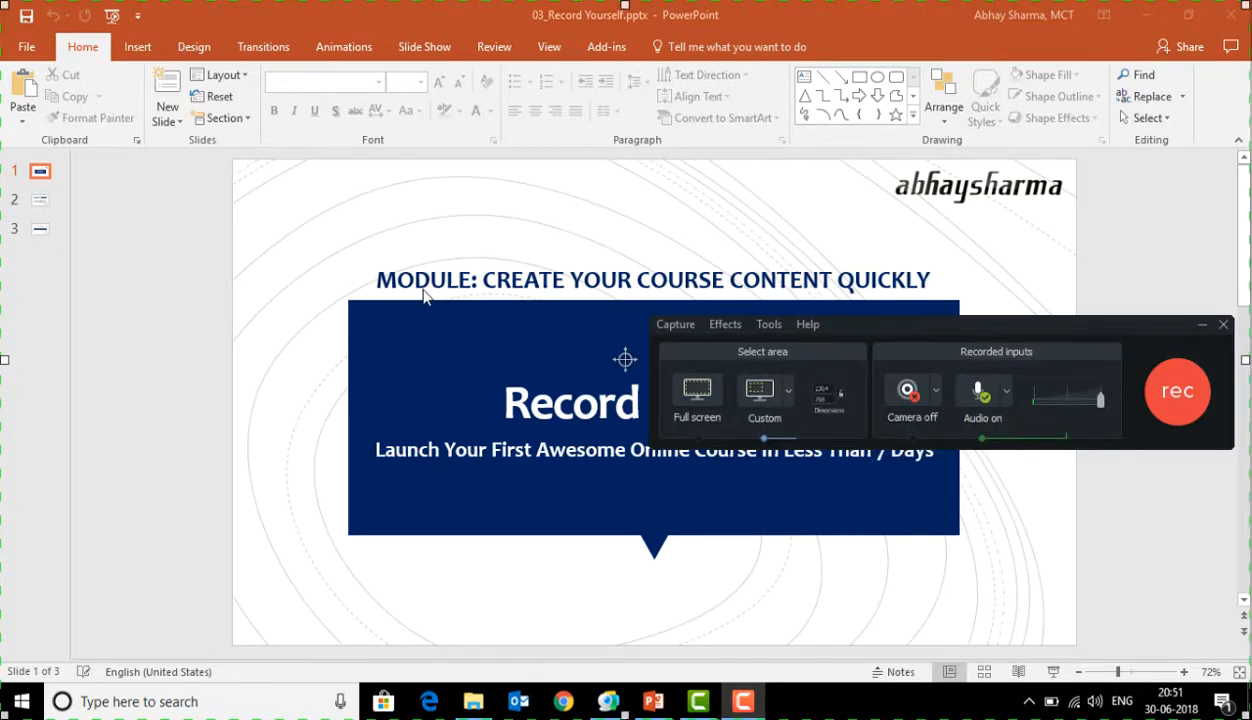
click(211, 199)
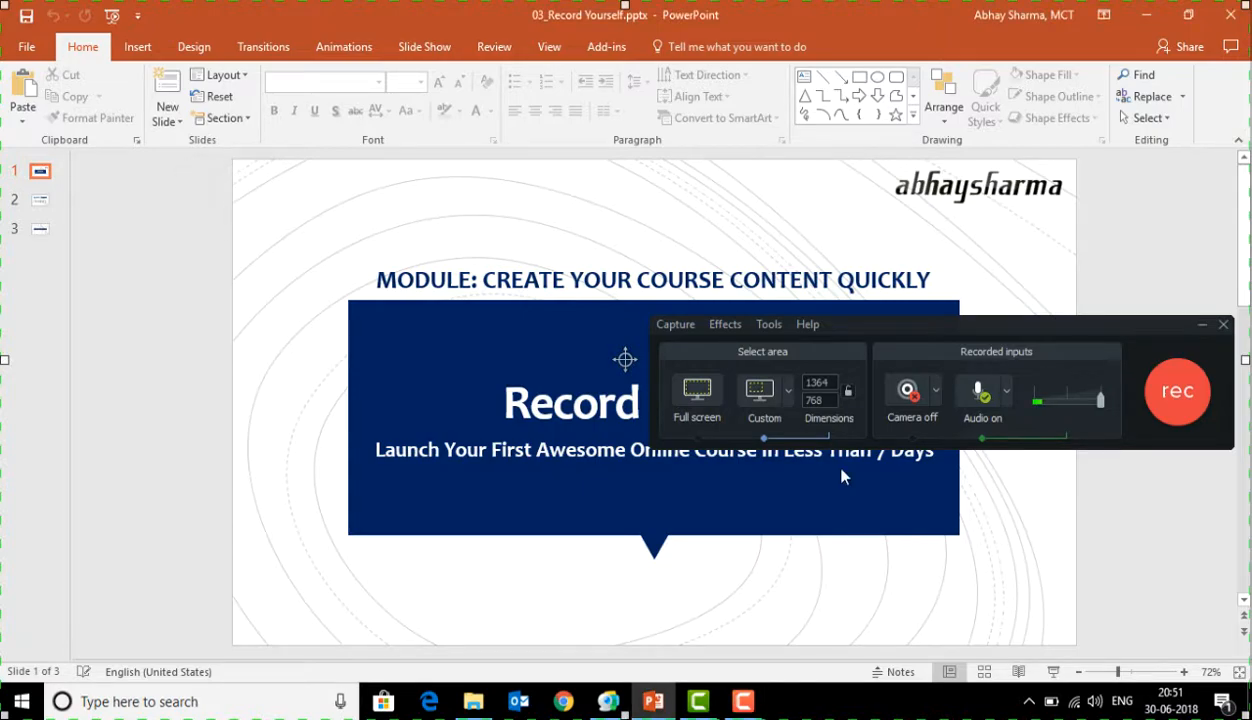
click(697, 394)
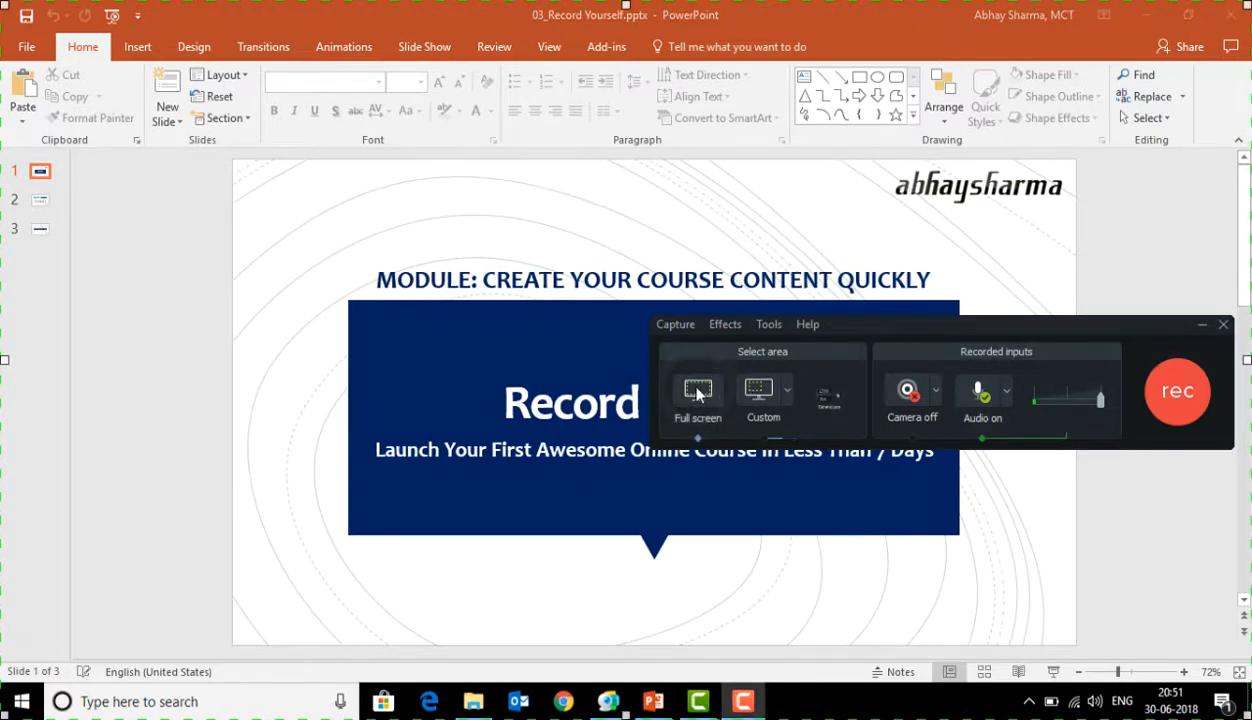
Check the camera and microphone source options, and start the full-screen recording with the camera off and audio on
click(937, 396)
click(1010, 378)
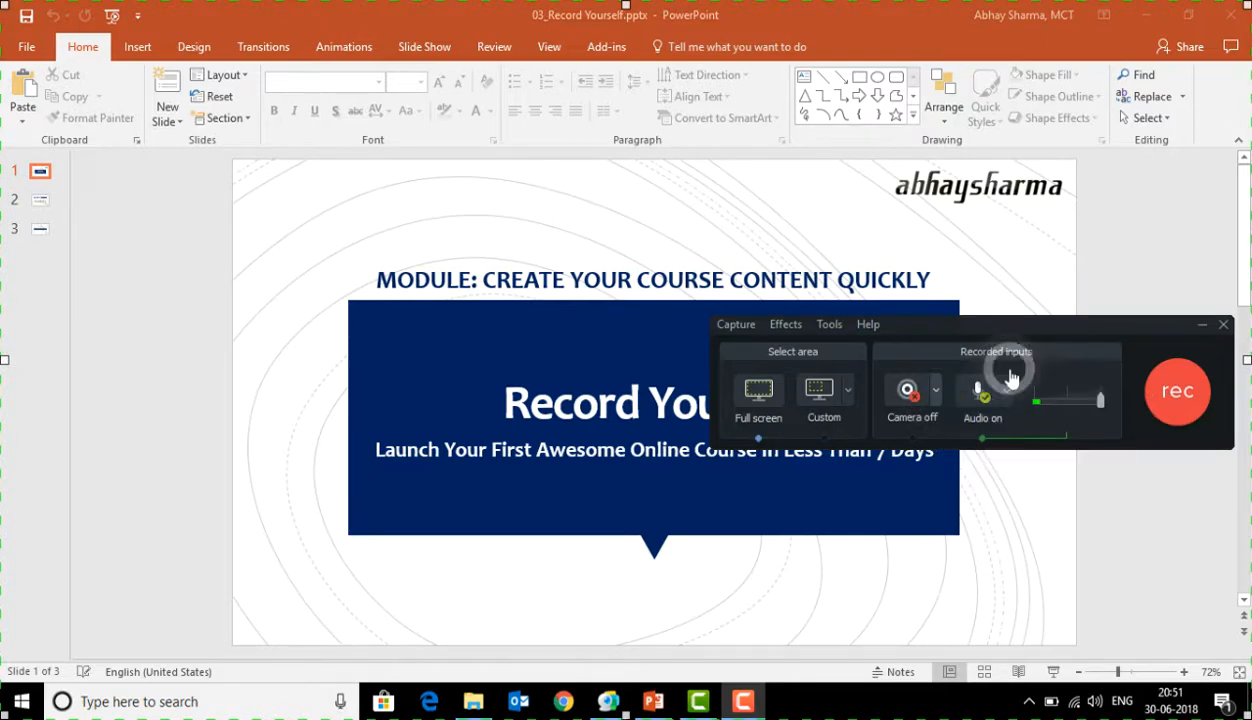
click(1011, 391)
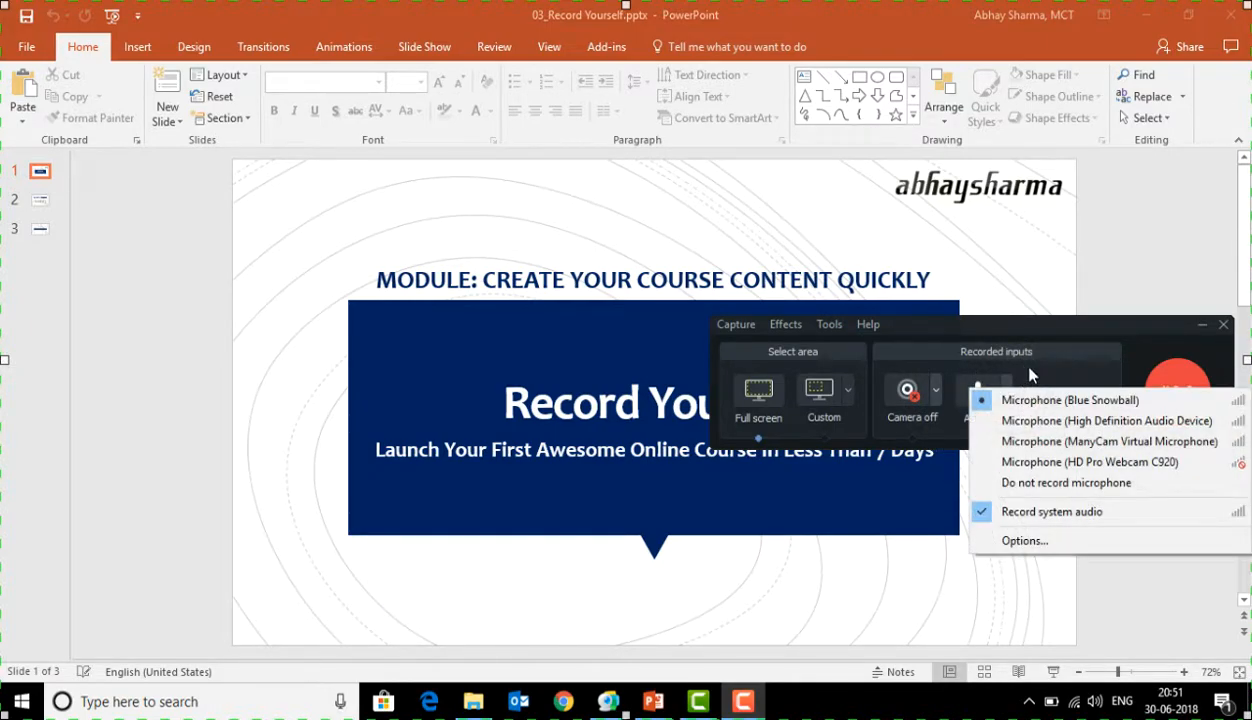
click(1030, 375)
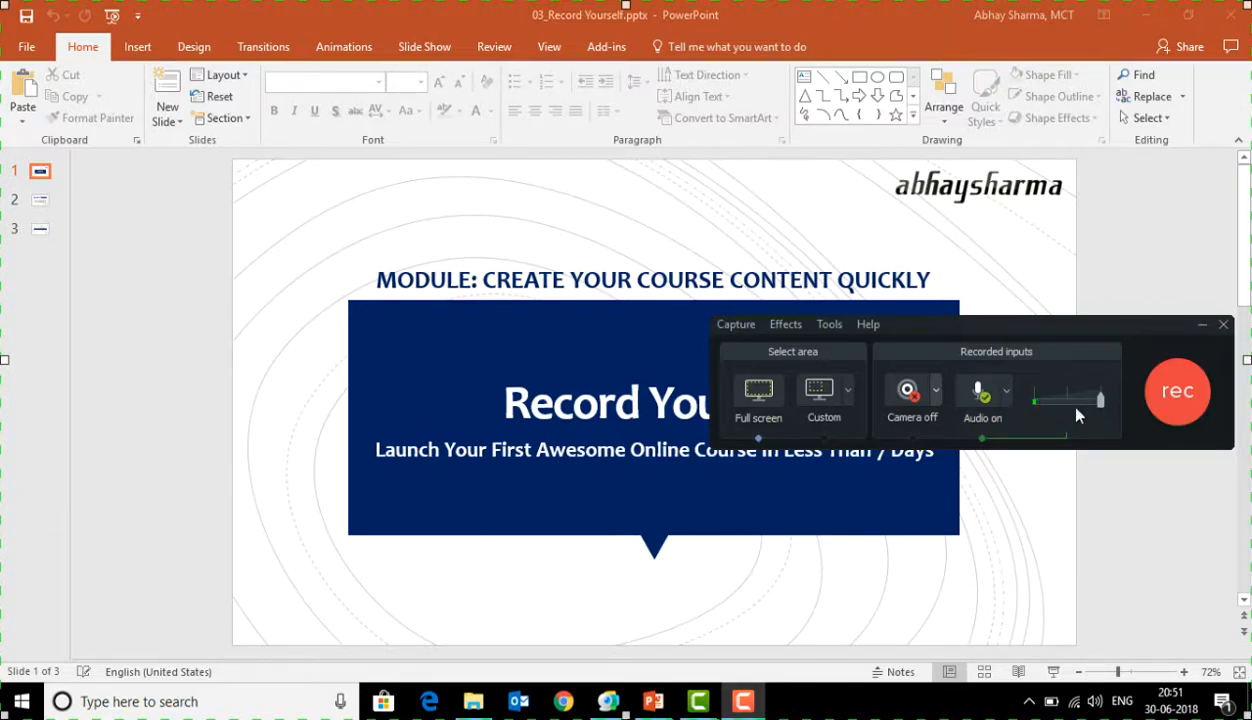
click(1008, 395)
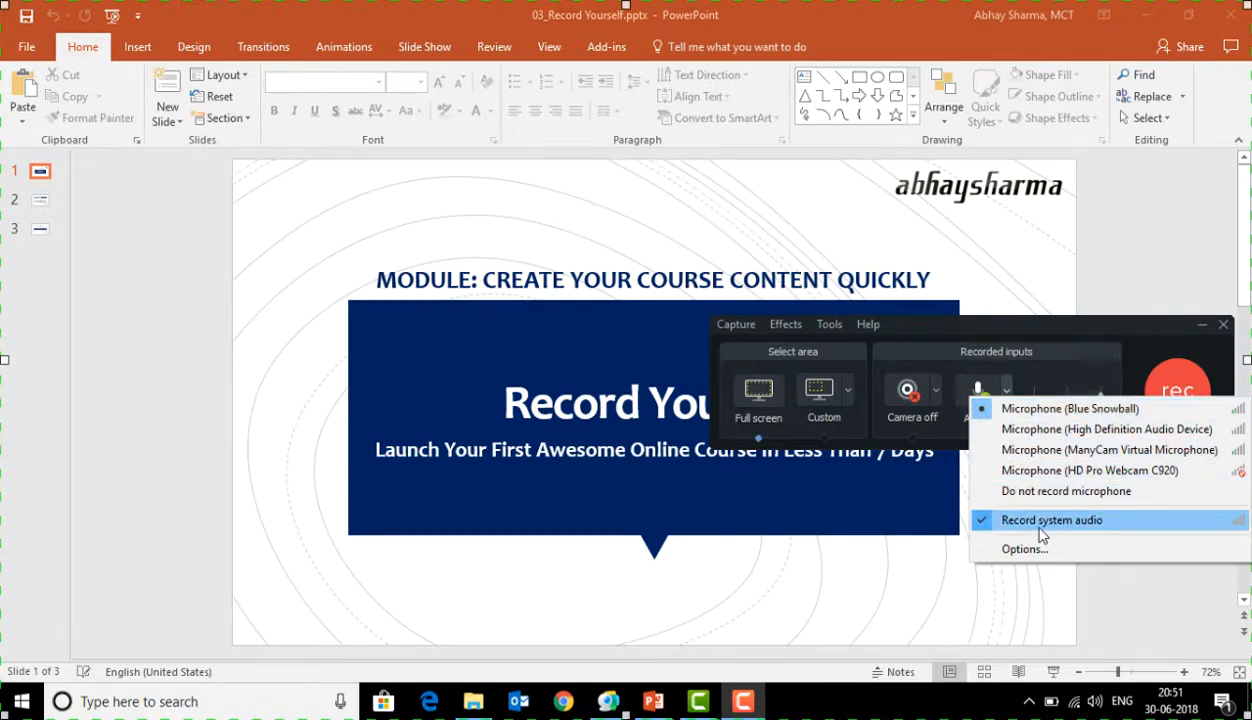
click(1048, 352)
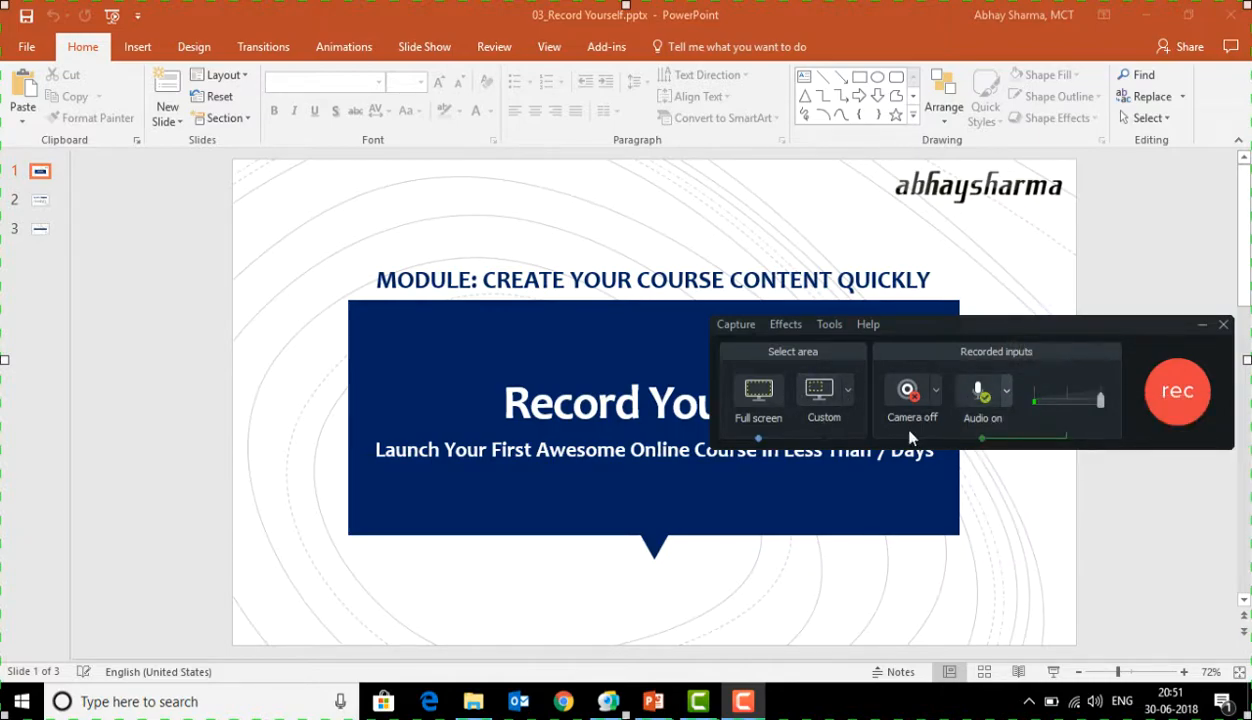
click(1182, 394)
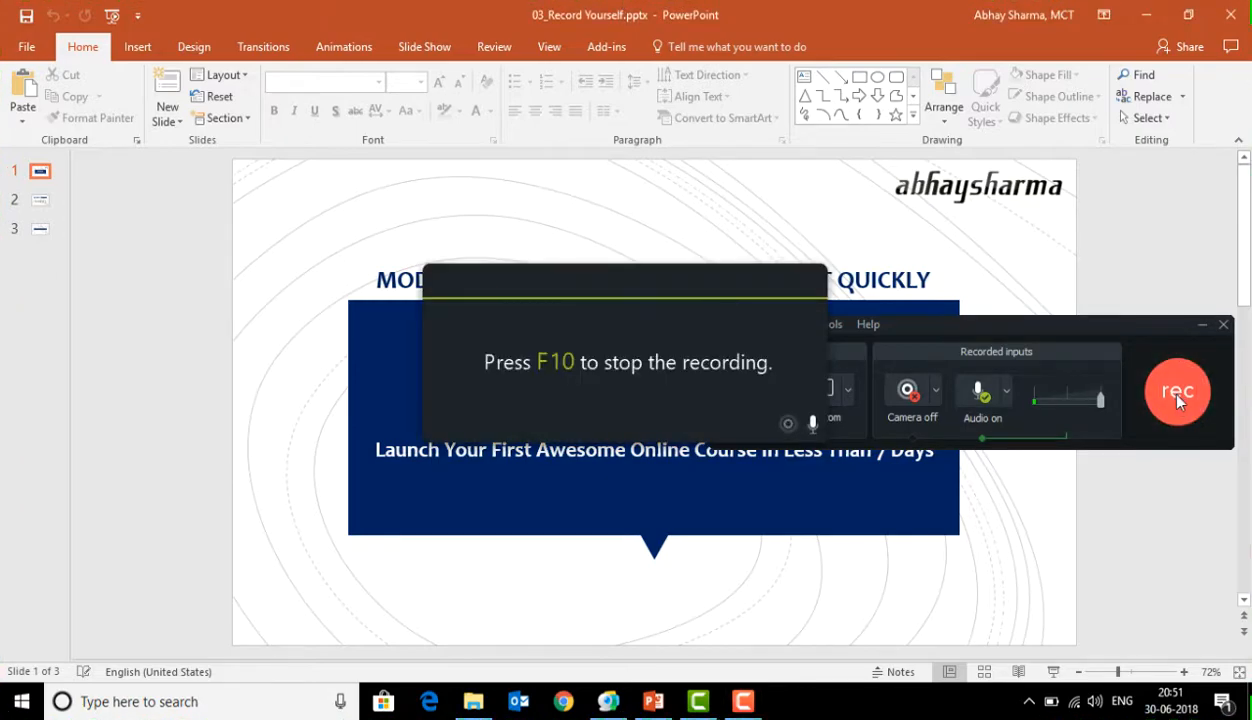
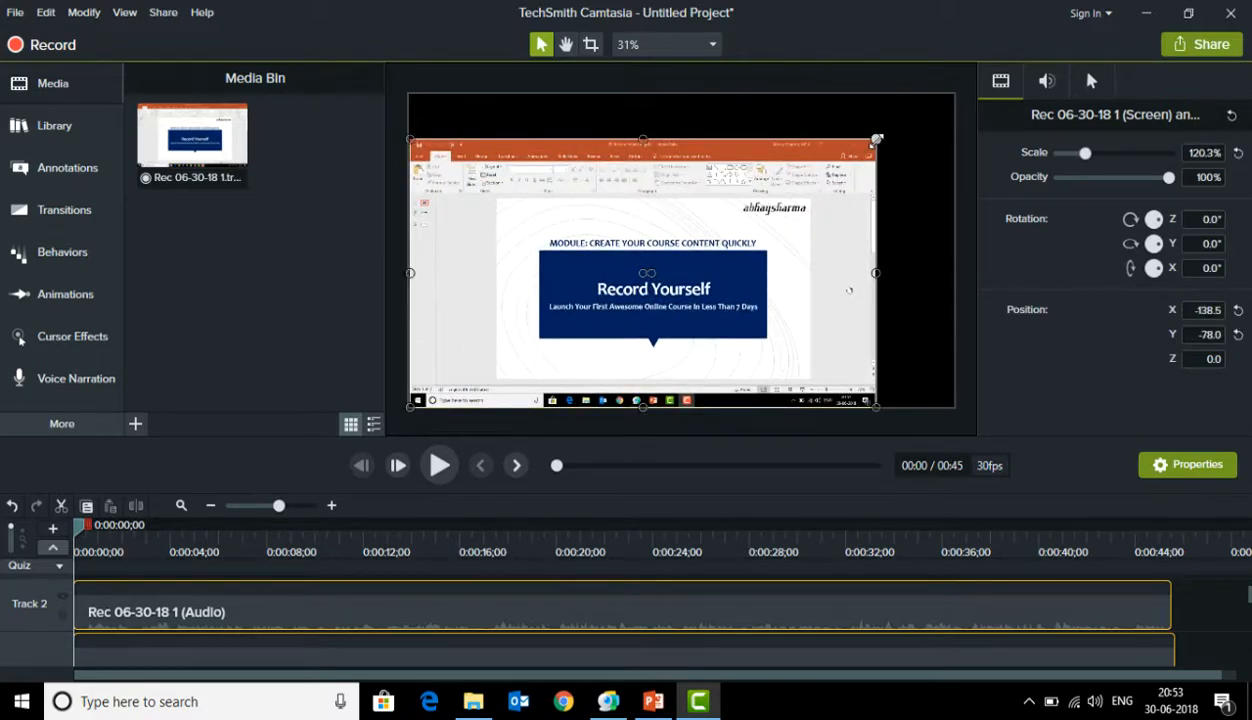
Enlarge the screen recording on the canvas to 140.6% scale so it fills the whole frame
right_click(915, 112)
click(878, 131)
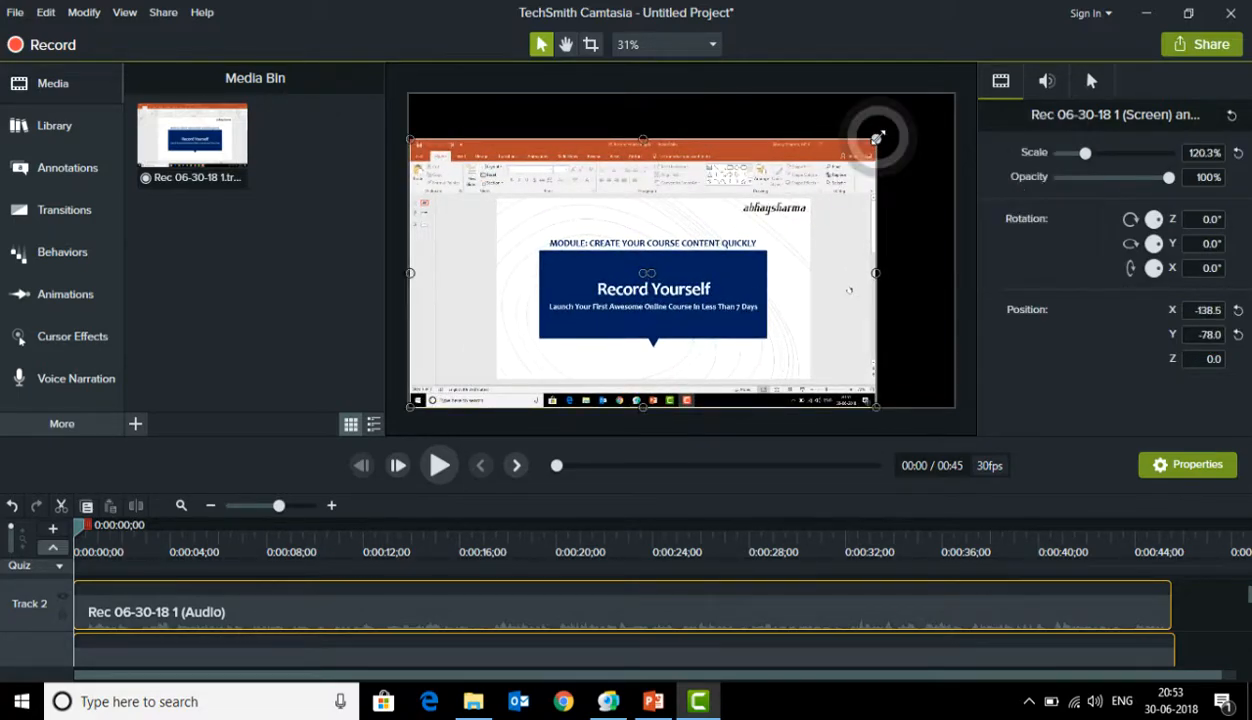
drag(877, 138, 955, 93)
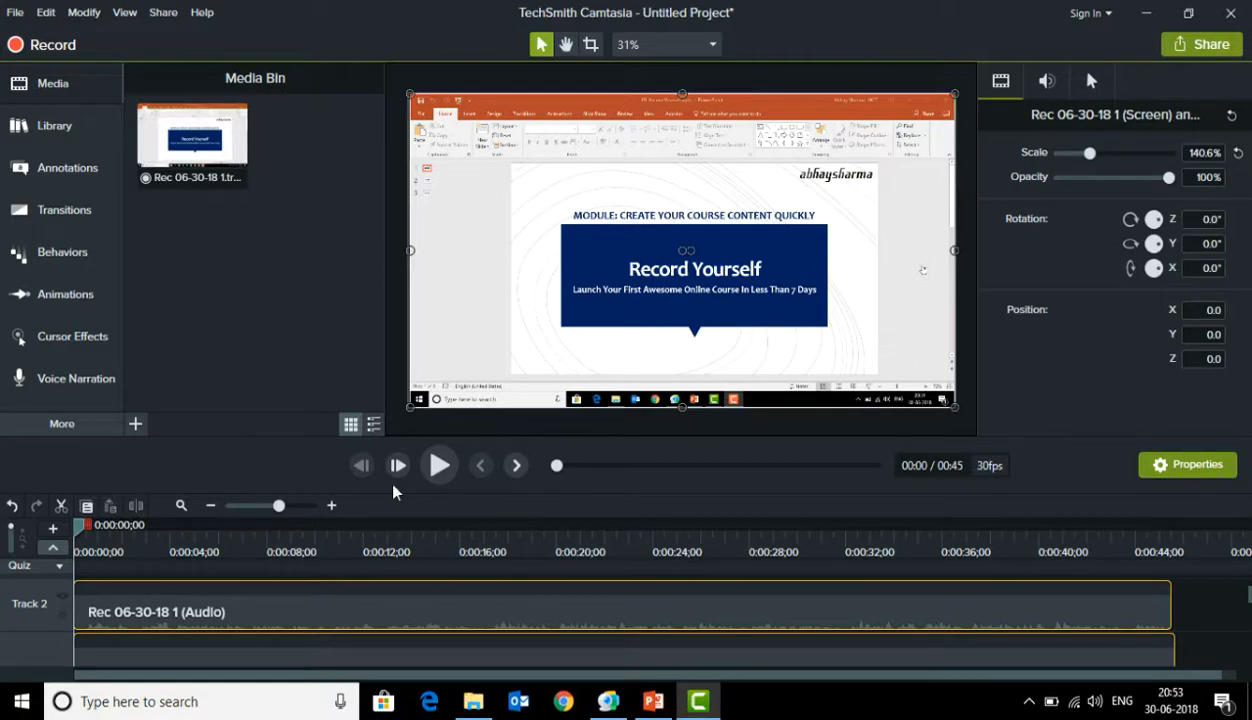
Skim through the recording on the timeline, return to its start, and increase the track height to enlarge the waveform
click(178, 540)
drag(210, 545, 788, 524)
drag(670, 572, 138, 570)
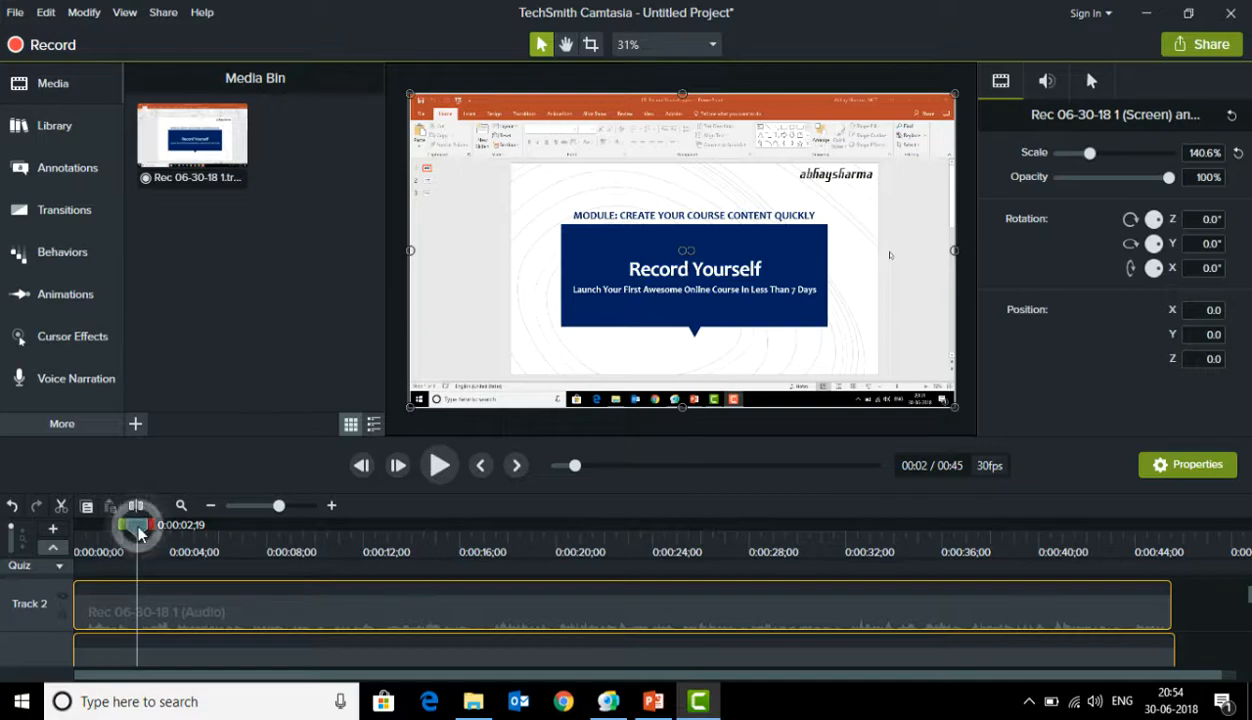
drag(138, 530, 74, 530)
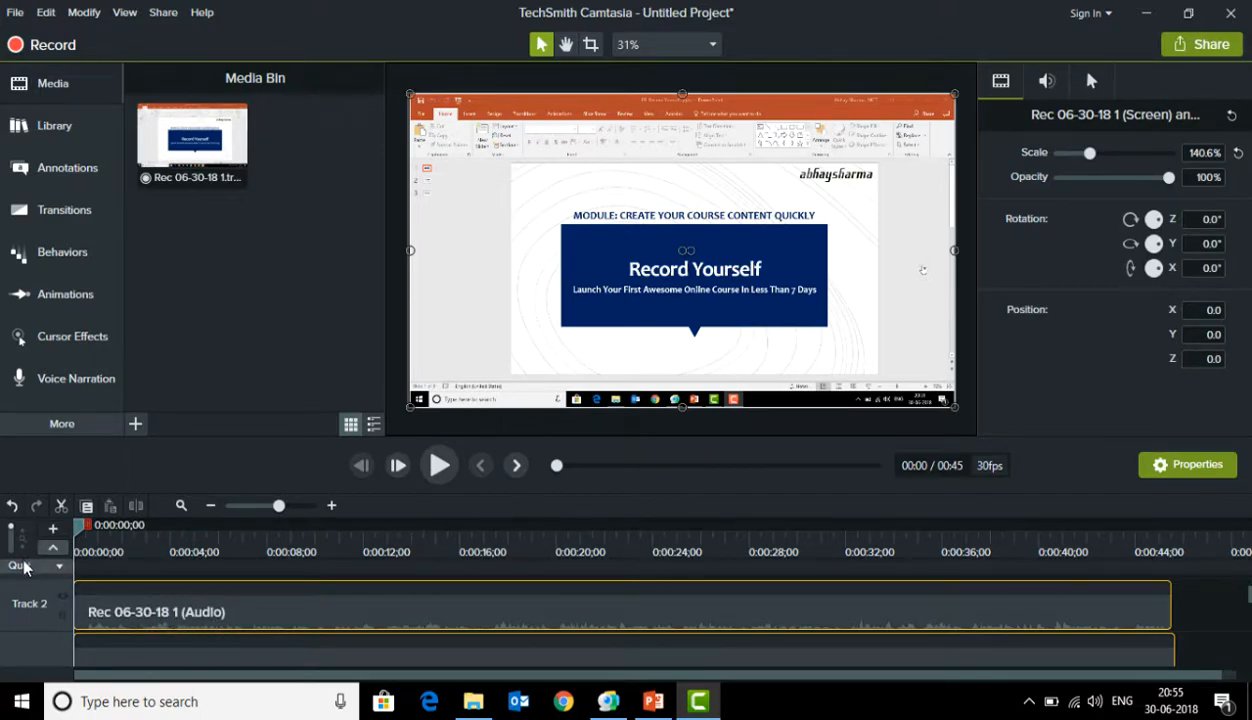
drag(27, 577, 27, 560)
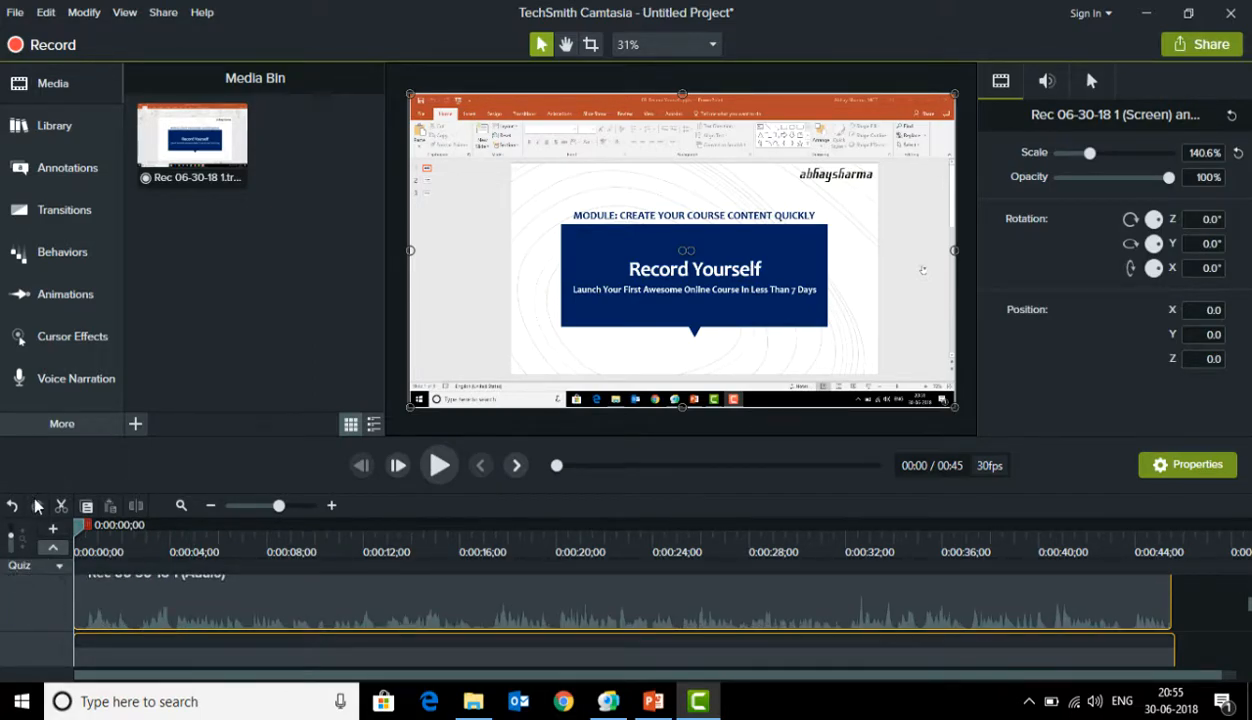
Open the file location of the recording in the media bin, check the .trec file there, and close the folder
right_click(214, 174)
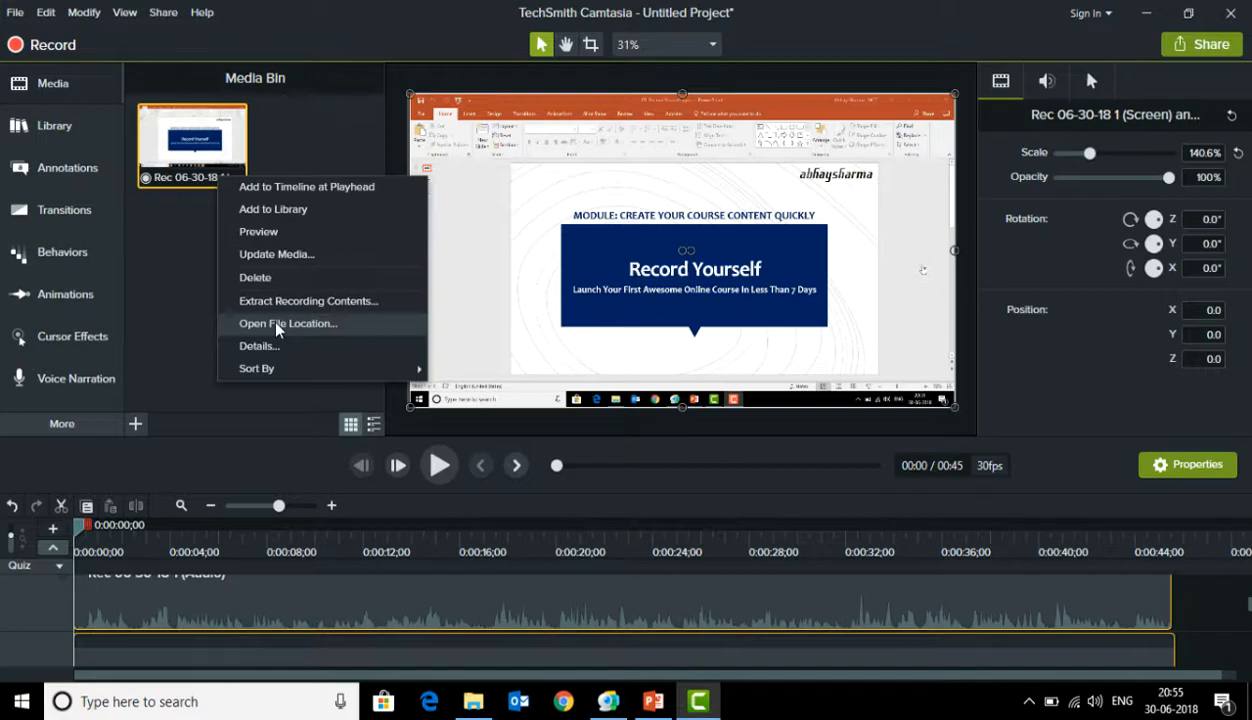
click(165, 298)
click(184, 186)
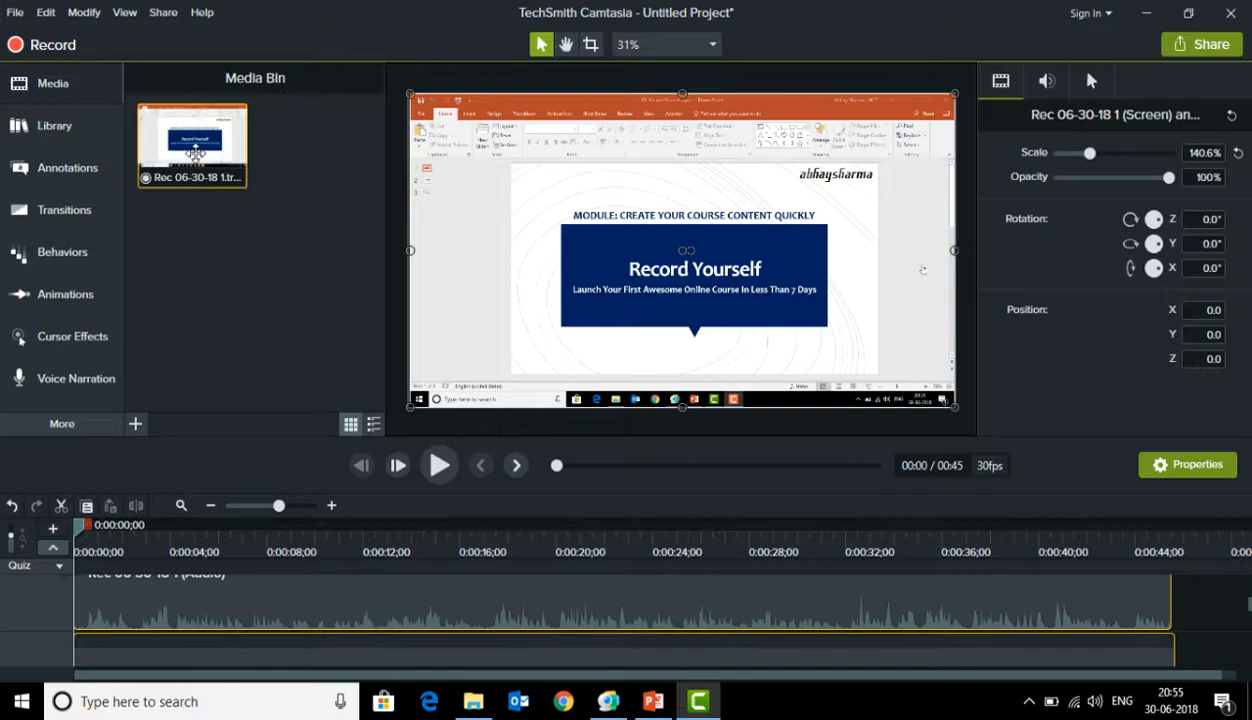
right_click(200, 162)
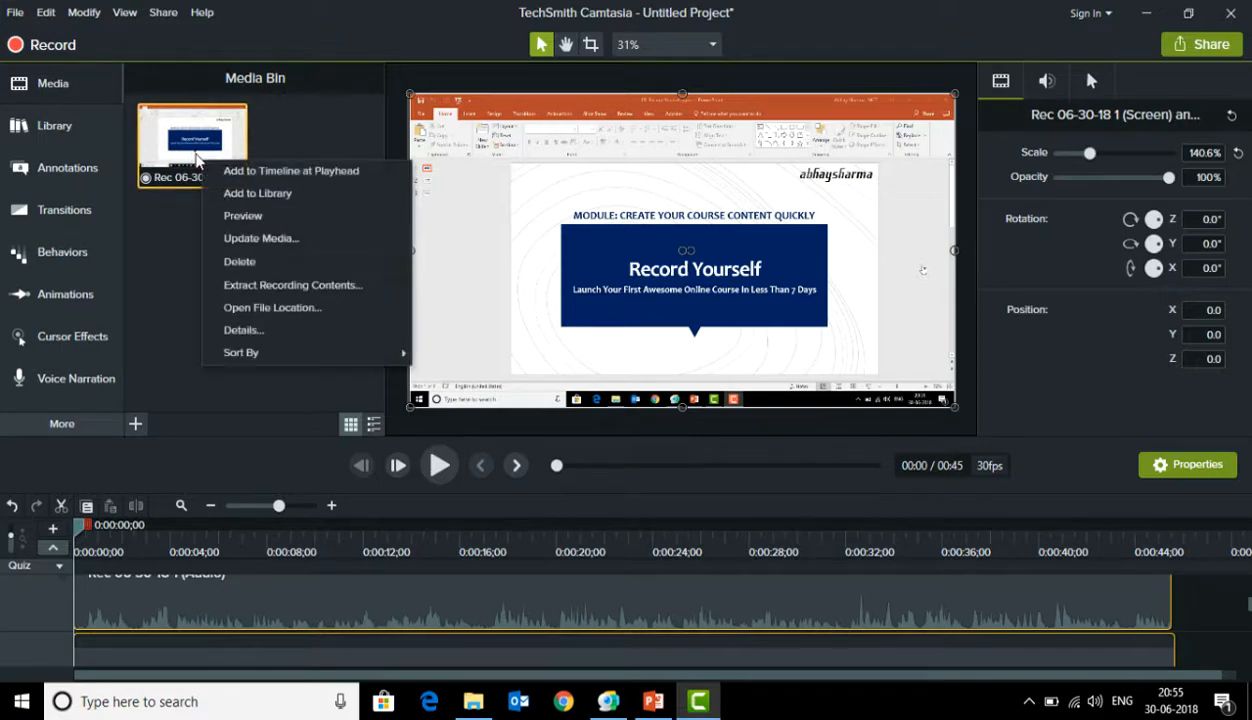
click(262, 308)
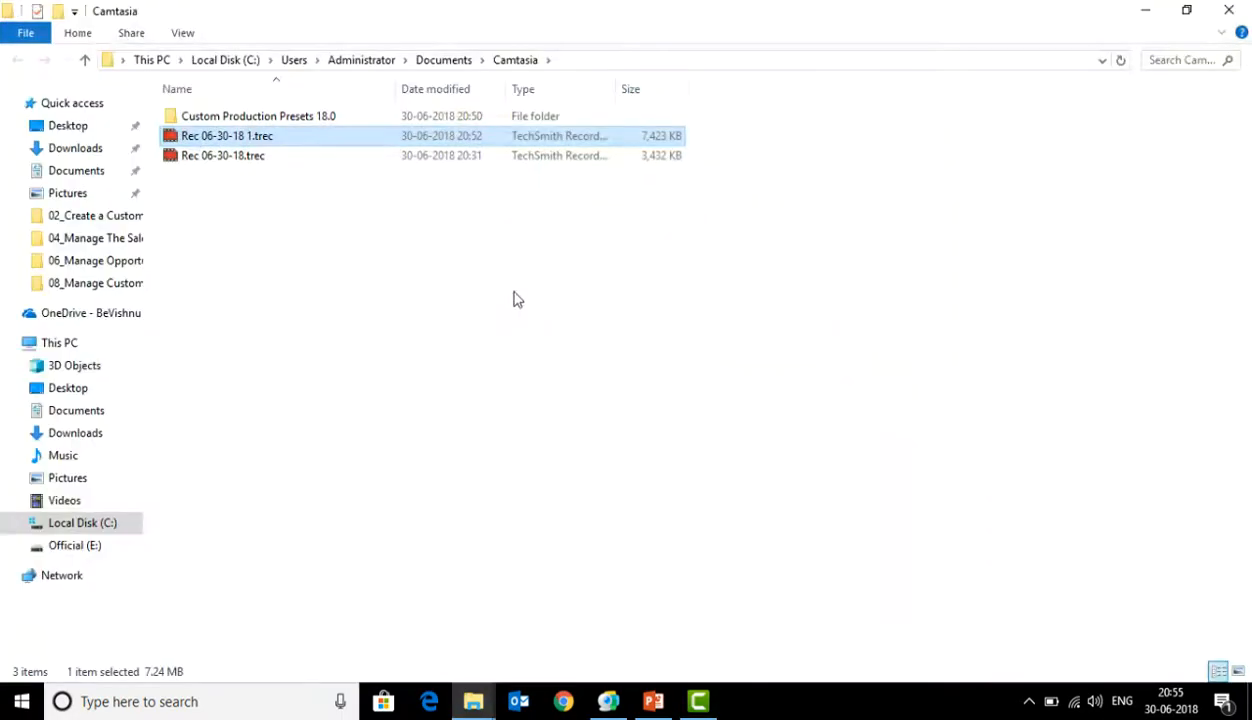
right_click(256, 142)
click(331, 452)
click(1230, 12)
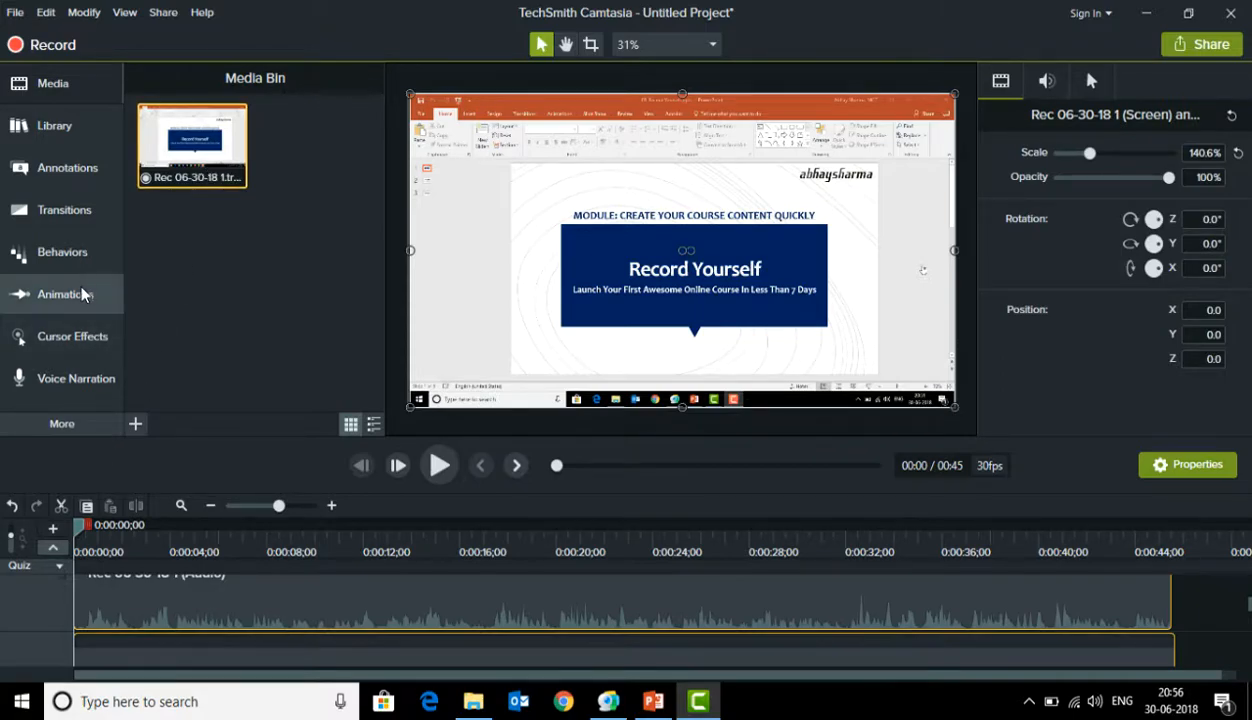
Apply the Volume Leveling audio effect to the selected screen and audio clips on the timeline
click(84, 424)
click(156, 422)
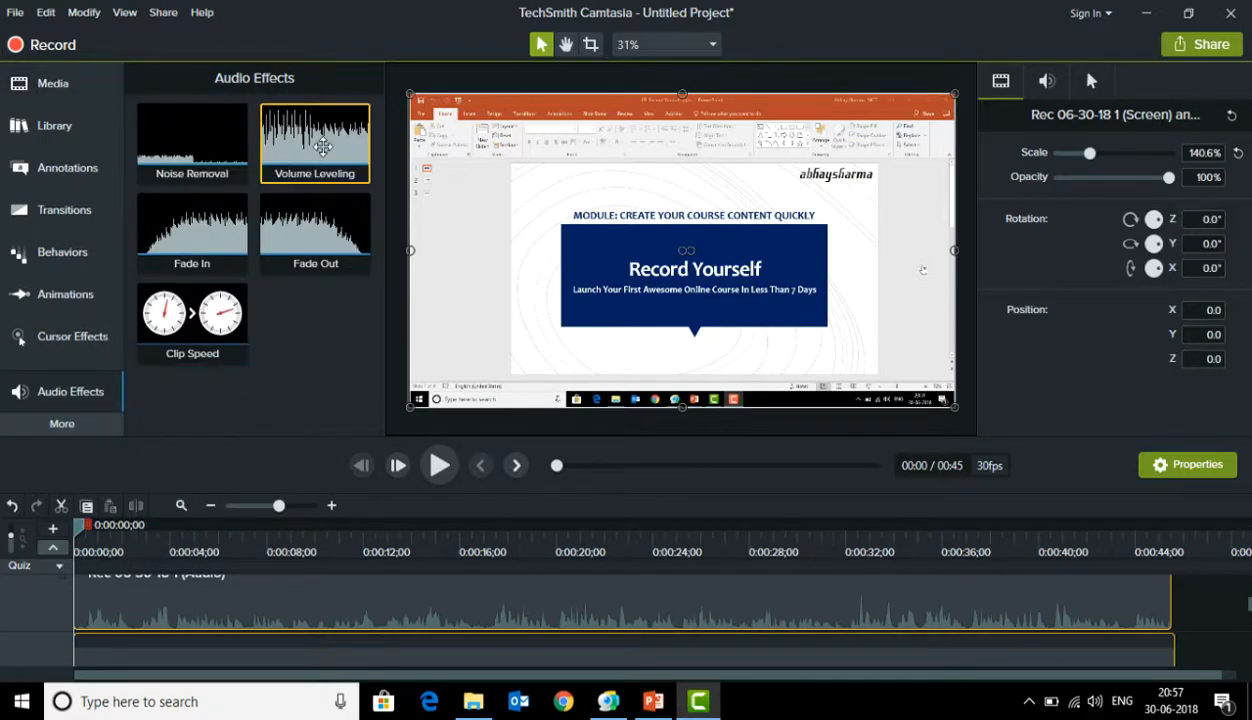
drag(322, 147, 371, 610)
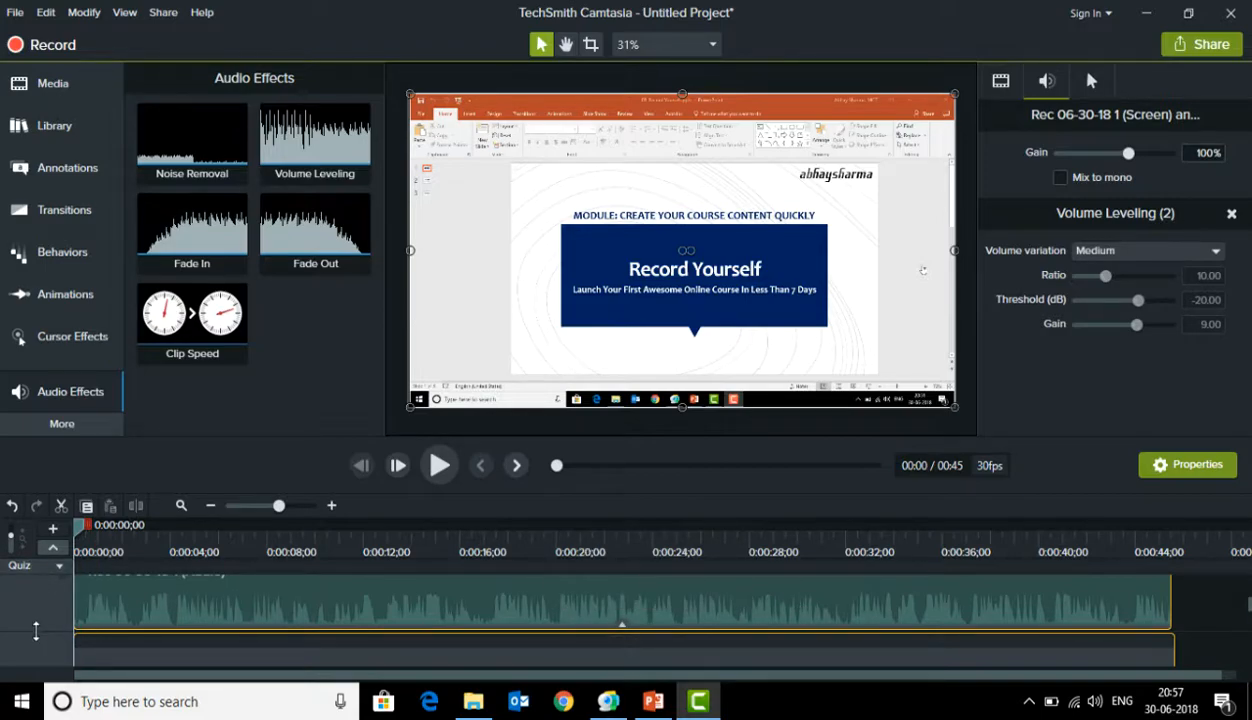
Lower the volume of the Track 2 audio clip slightly and apply the Noise Removal effect to it
scroll(34, 613, up, 2)
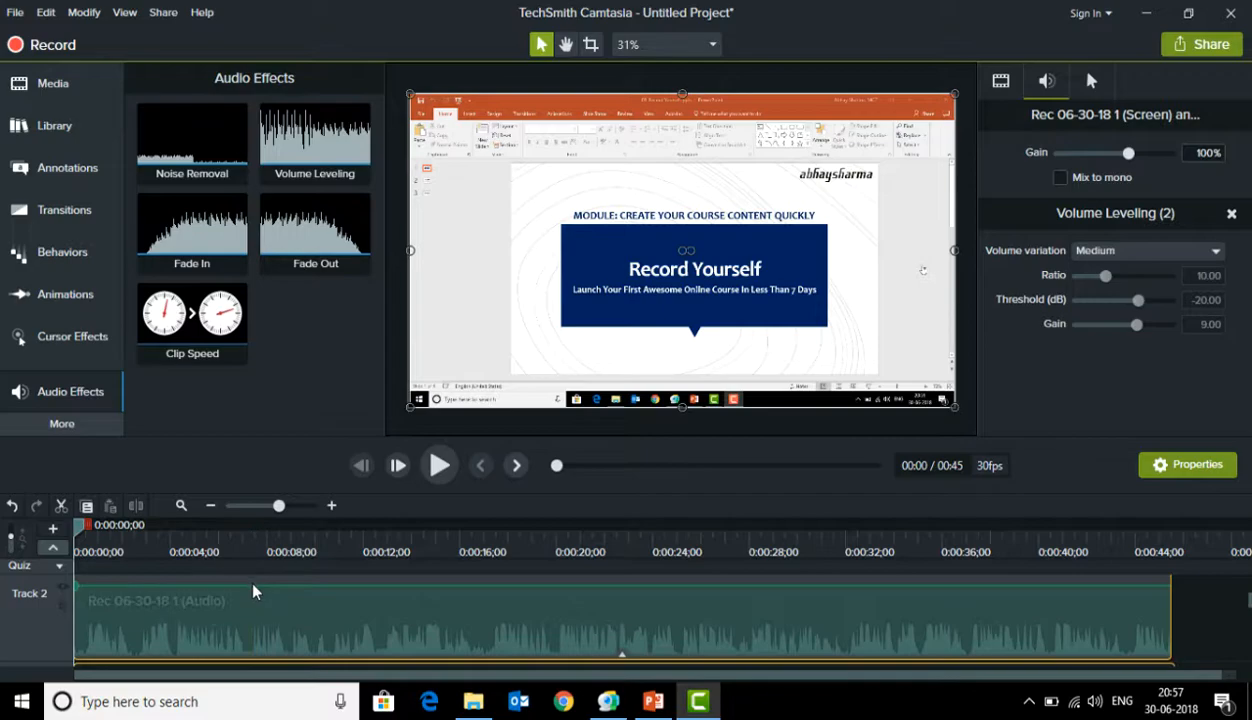
mouse_move(251, 587)
mouse_down()
mouse_move(251, 624)
mouse_move(252, 596)
mouse_up()
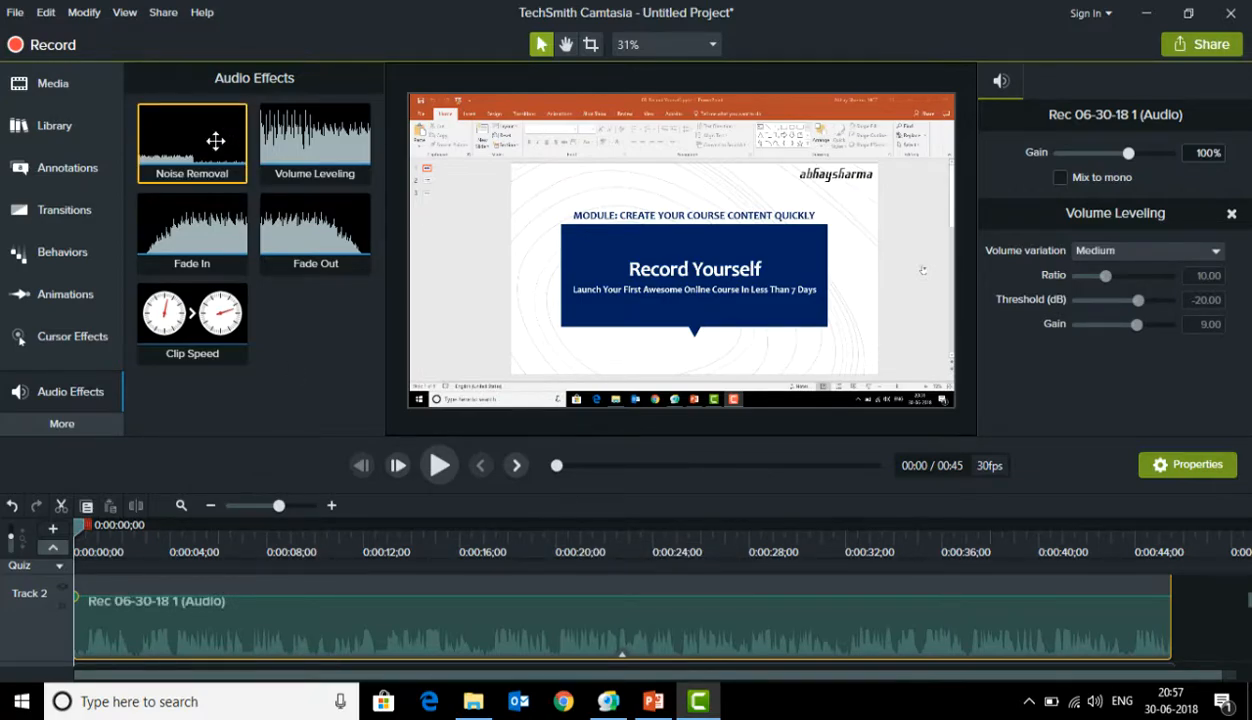
drag(212, 134, 282, 594)
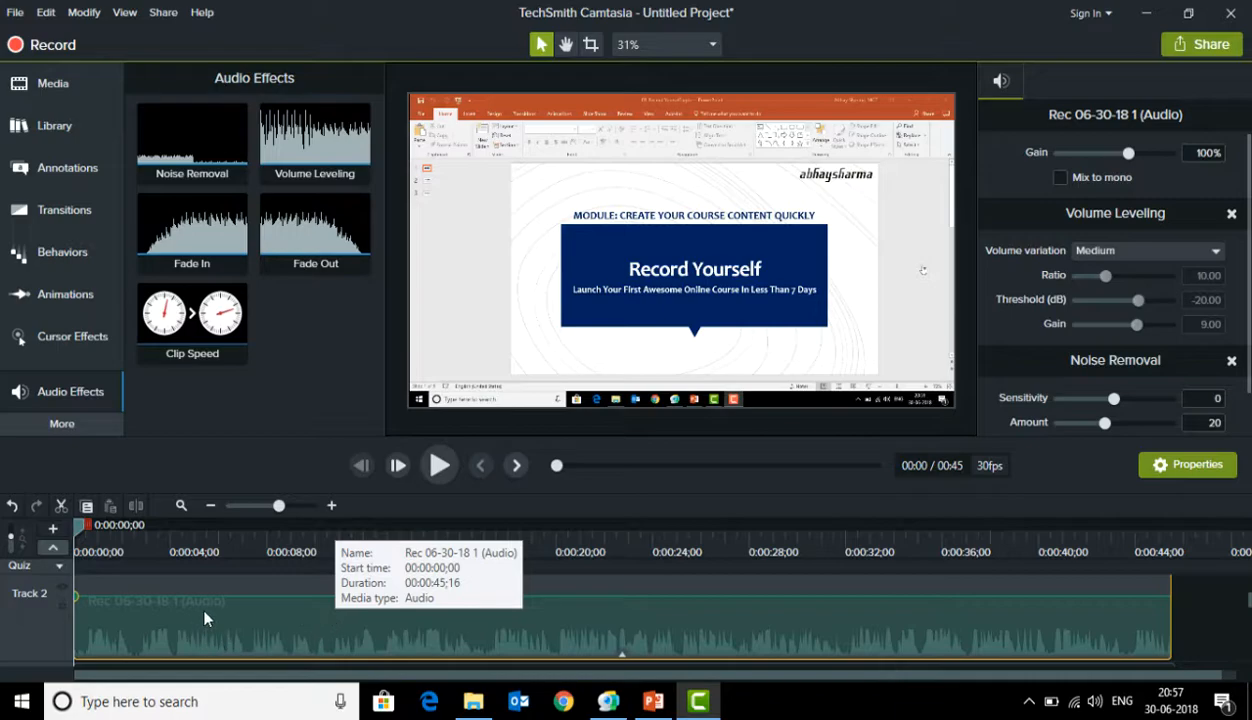
Try a plain delete on the opening seconds of the timeline, and undo that deletion
click(227, 540)
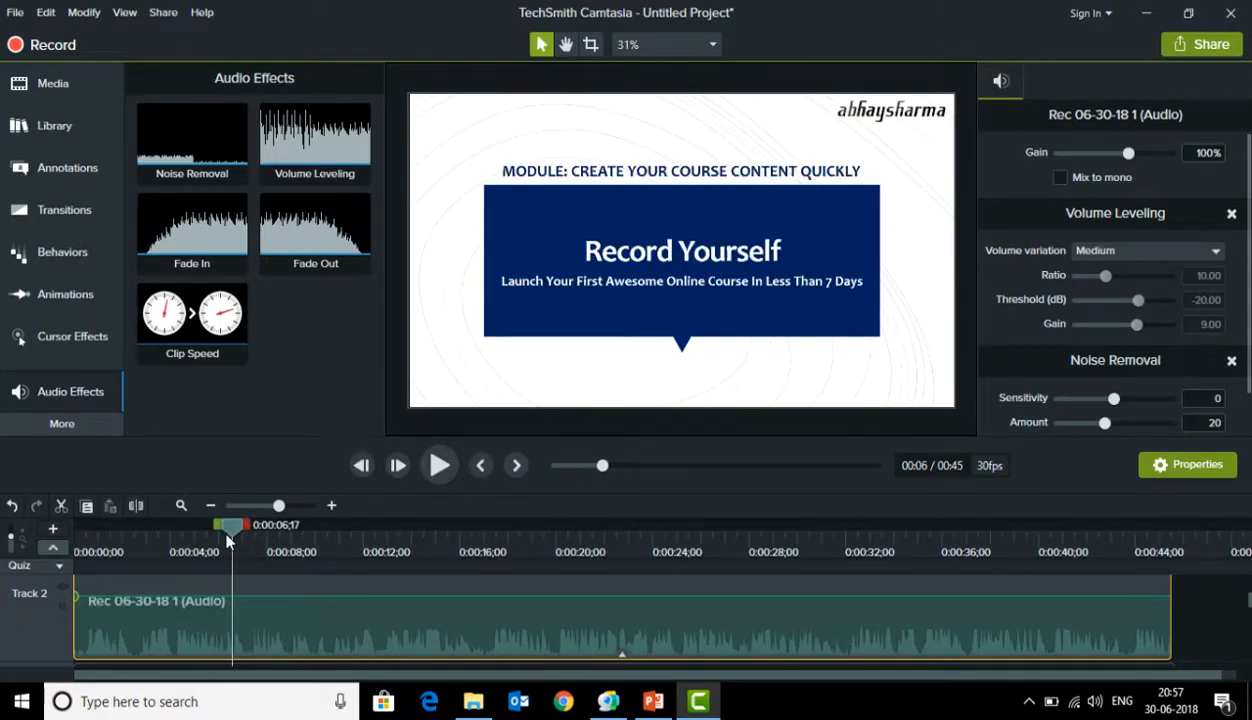
drag(227, 540, 14, 538)
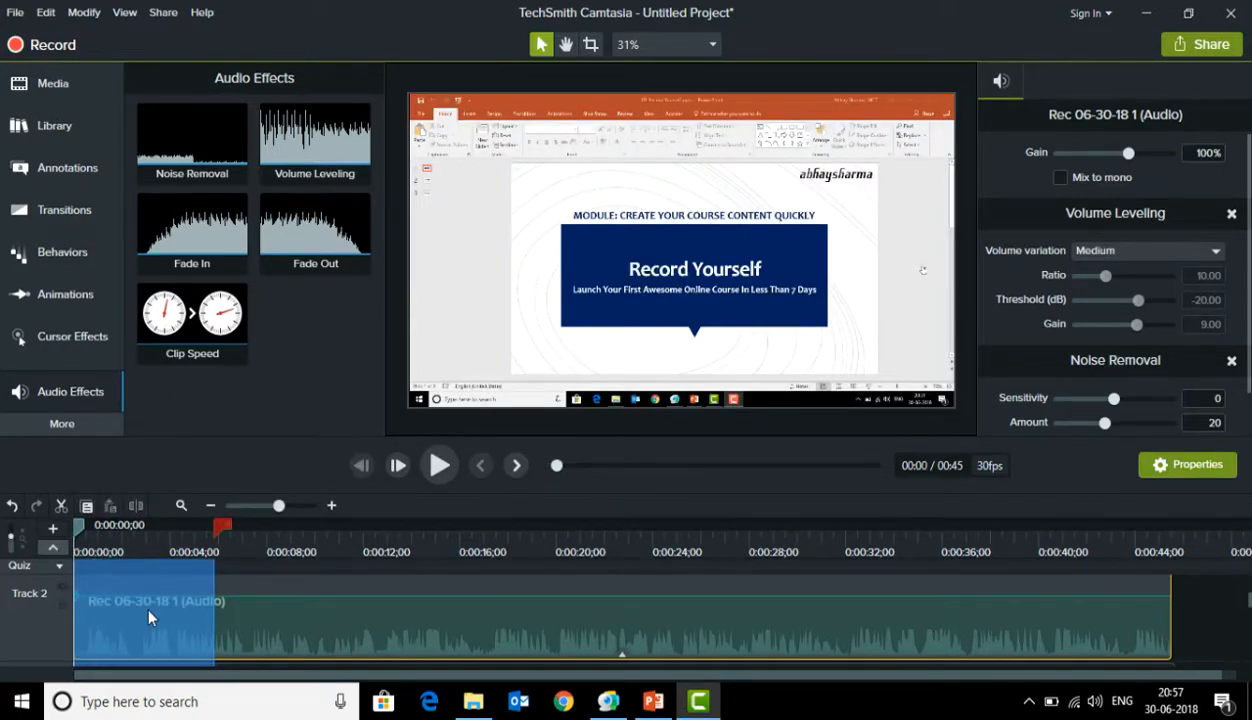
right_click(148, 617)
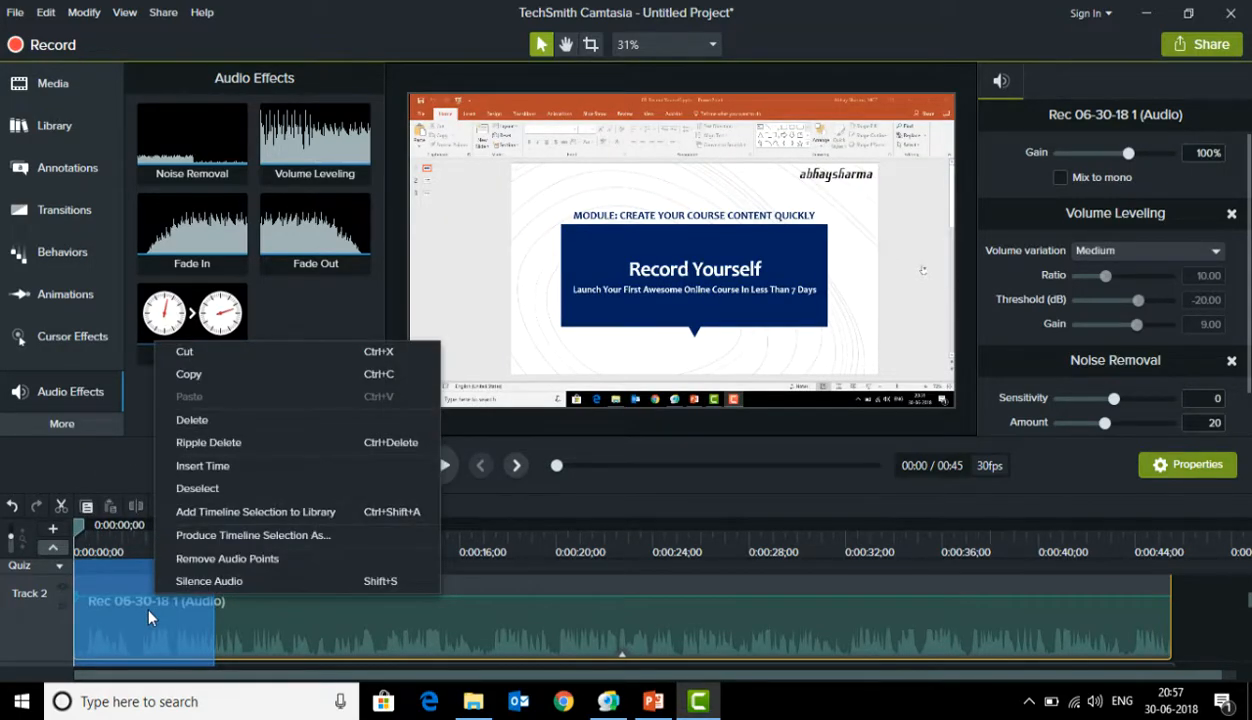
click(241, 422)
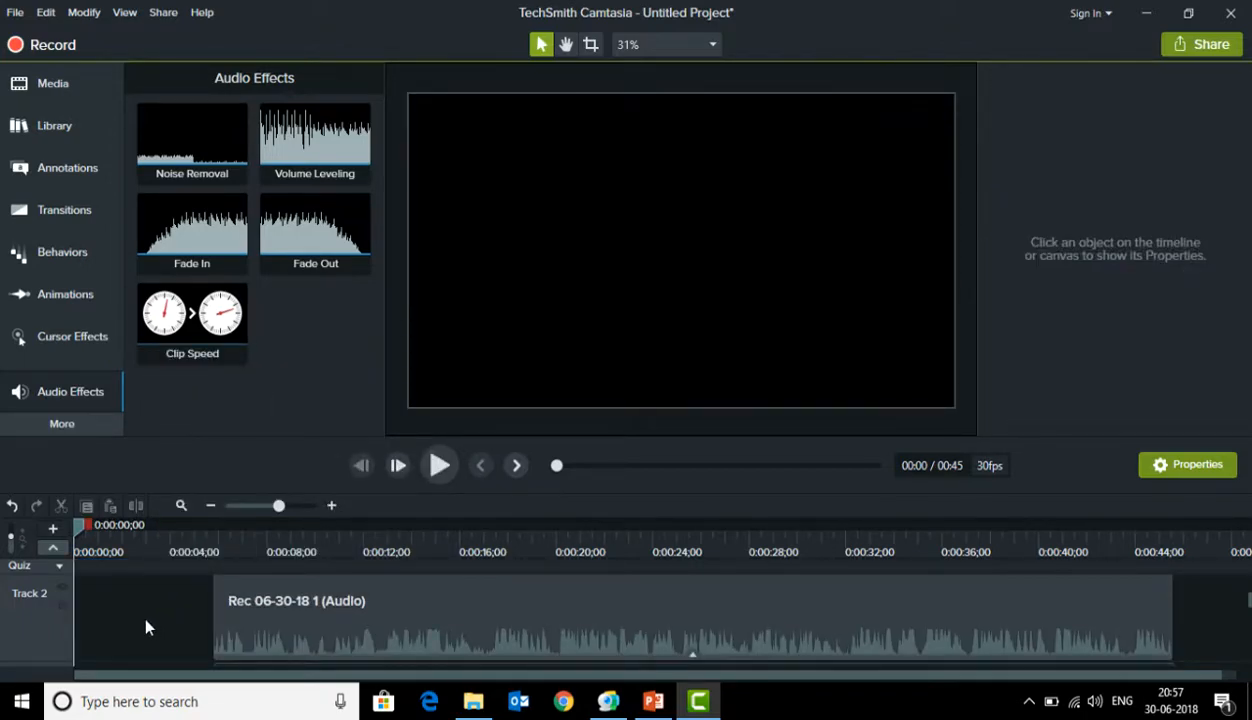
key(ctrl+z)
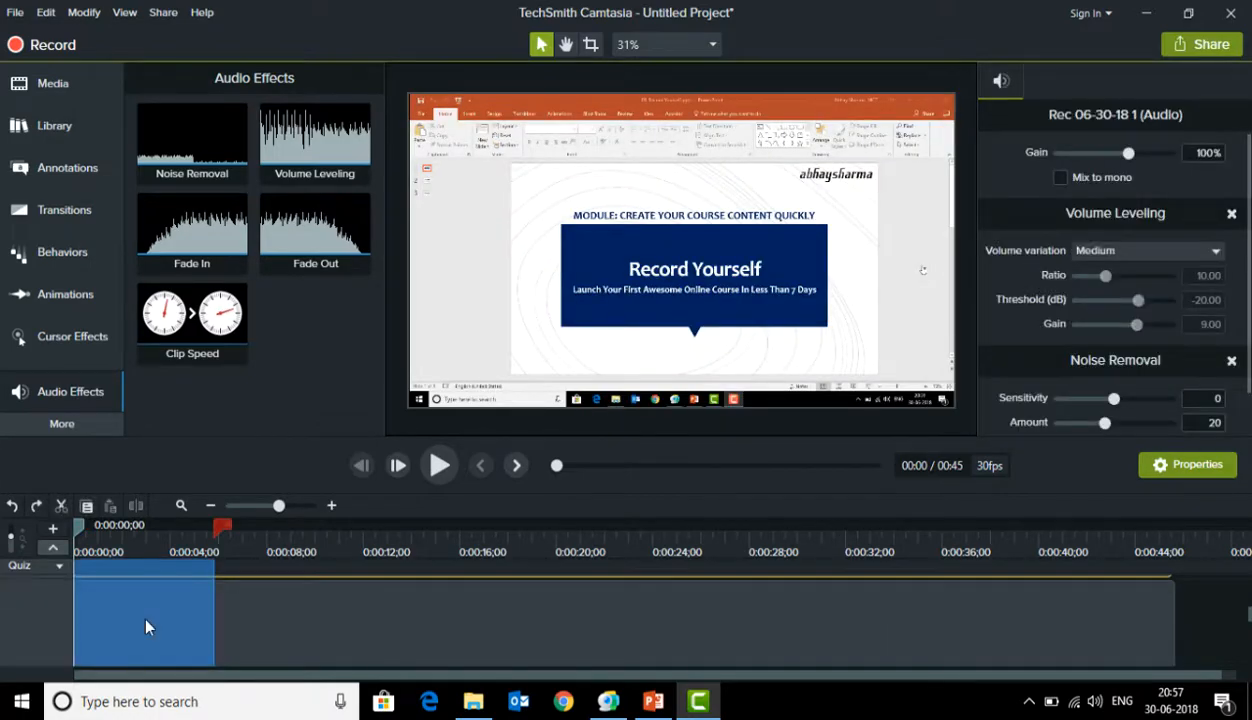
Select about the first 6 seconds of the timeline and ripple delete them so the remaining footage closes the gap
right_click(145, 625)
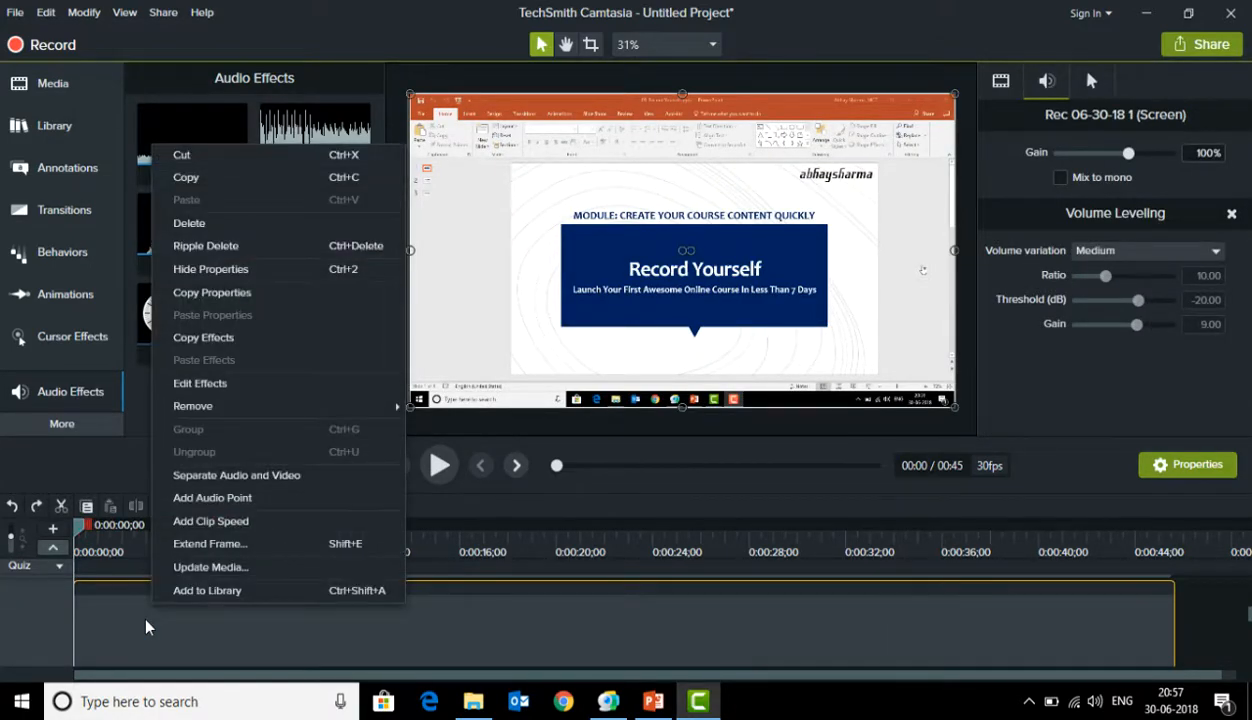
drag(79, 525, 224, 536)
right_click(172, 591)
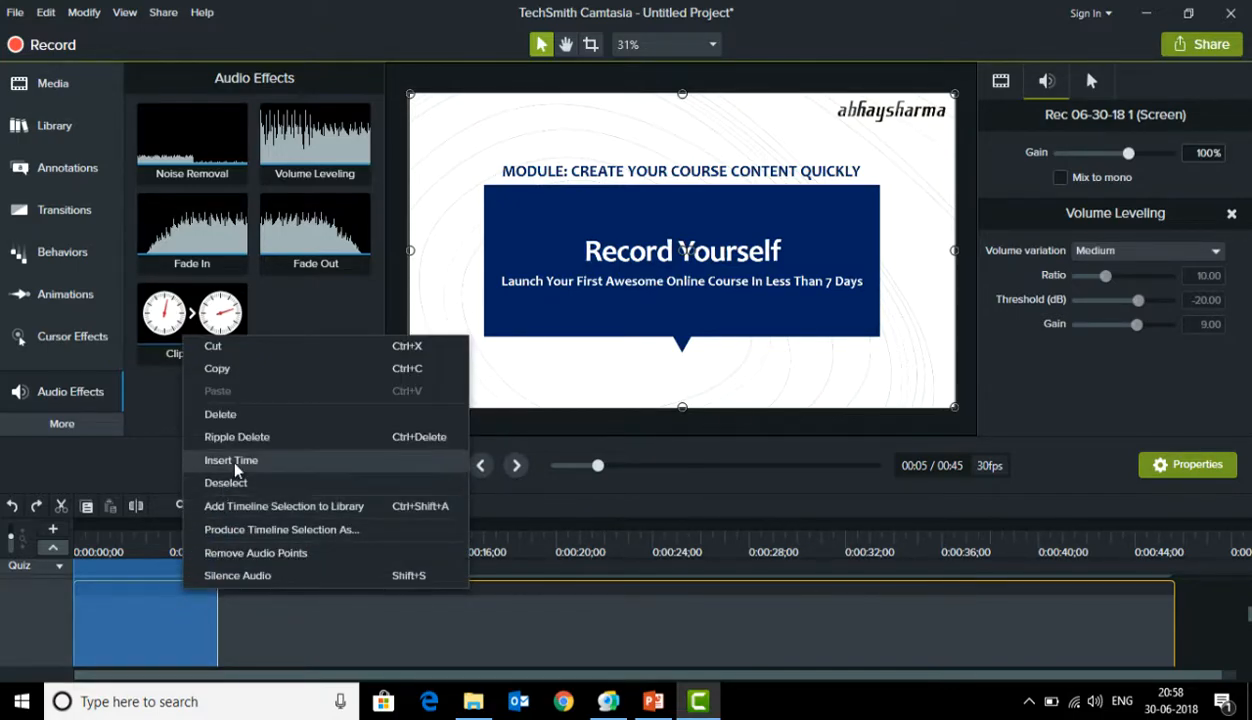
click(240, 437)
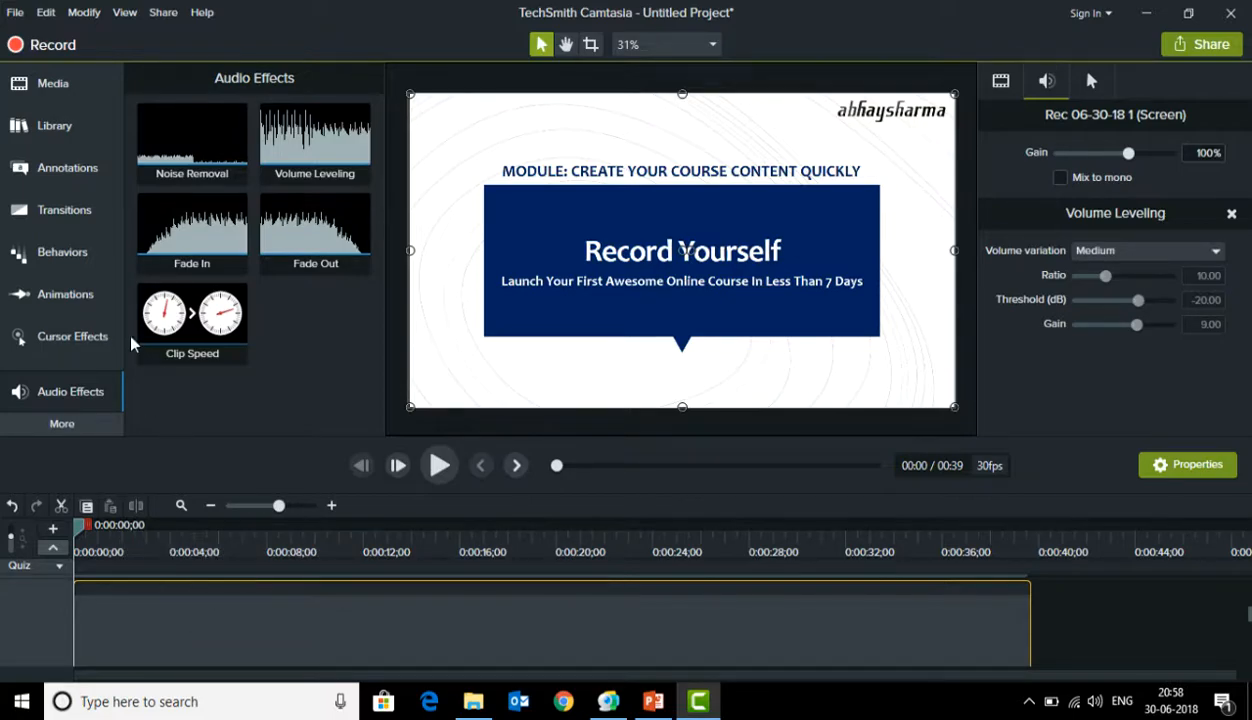
Add a Zoom-n-Pan animation at 0:00:36;12, set its zoom to 300%, and shift the frame onto the recorder window
click(67, 287)
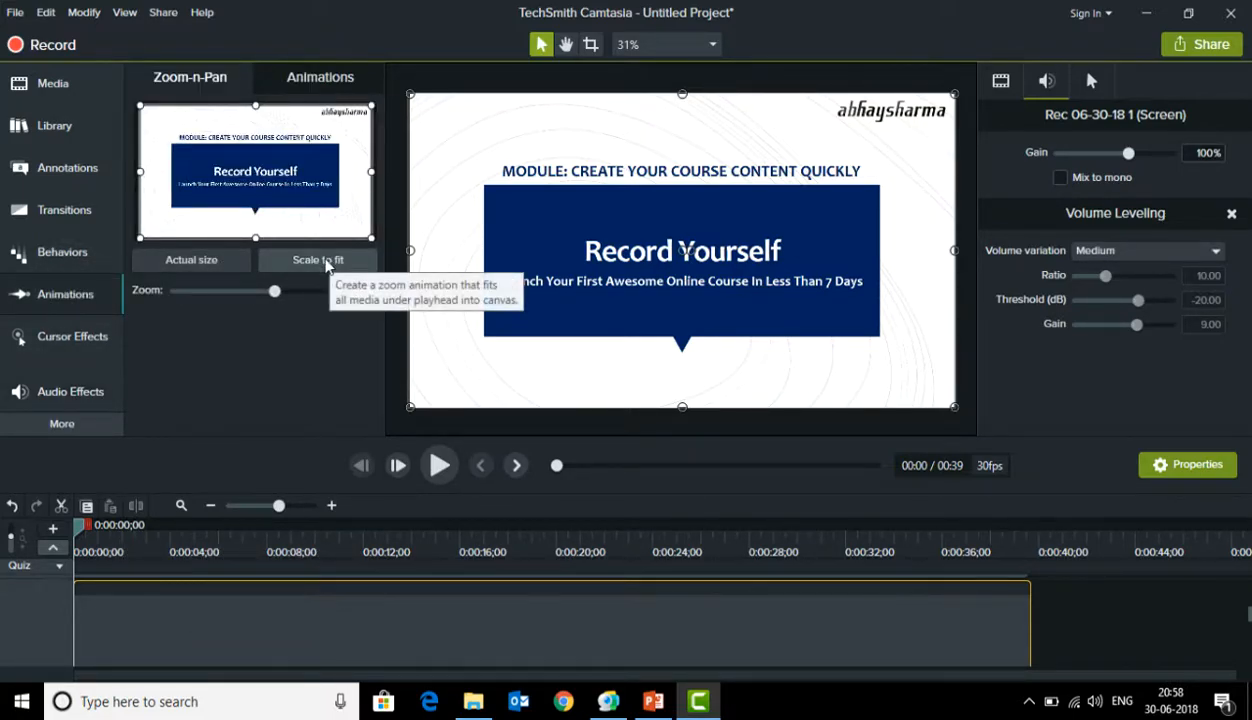
drag(290, 528, 952, 612)
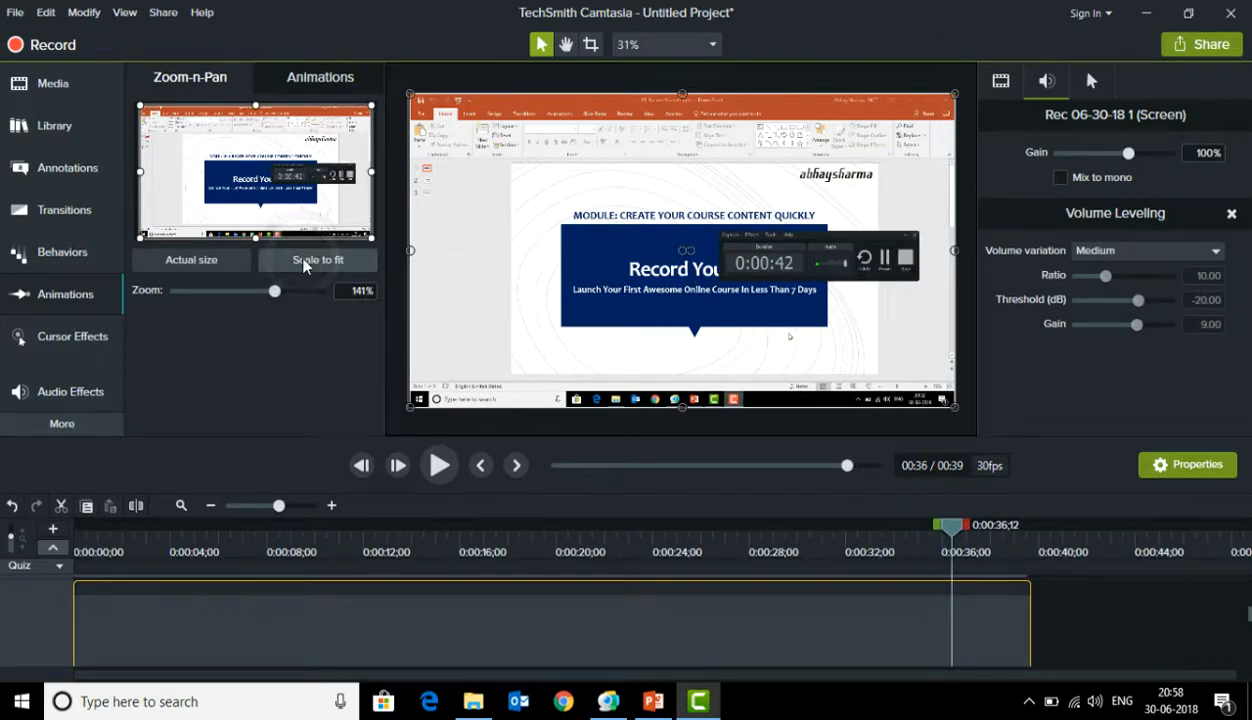
click(342, 292)
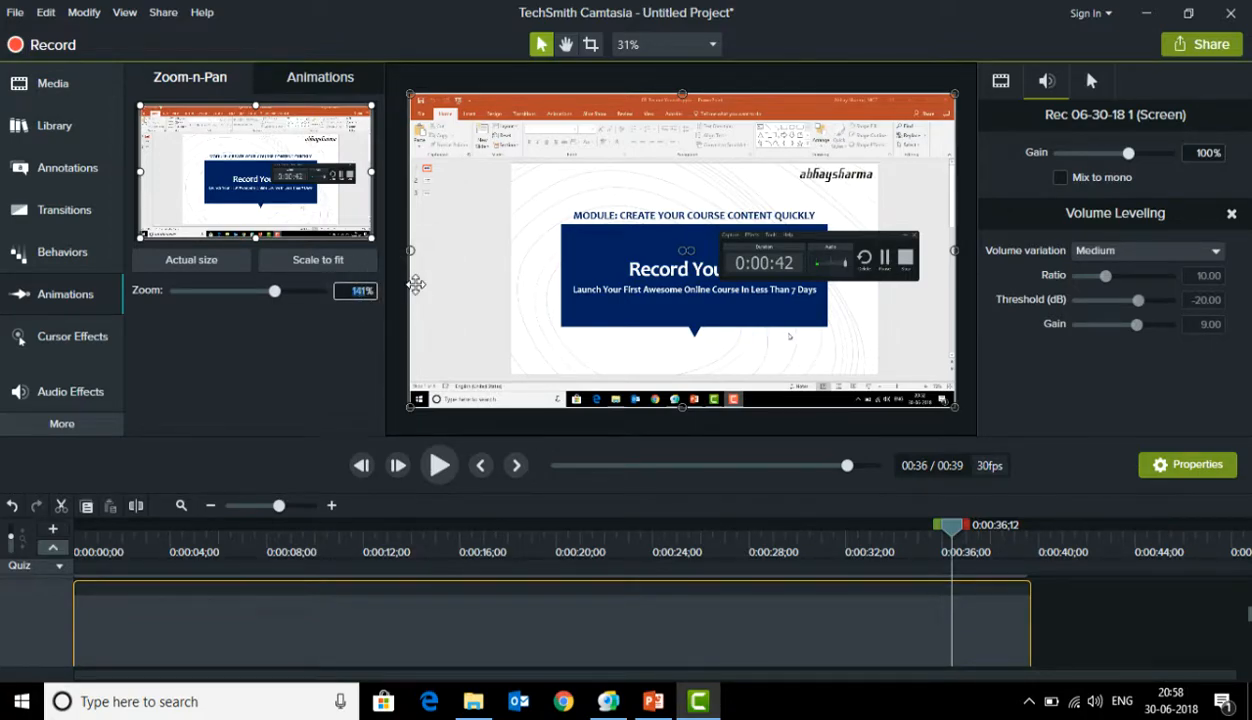
text(150)
key(Return)
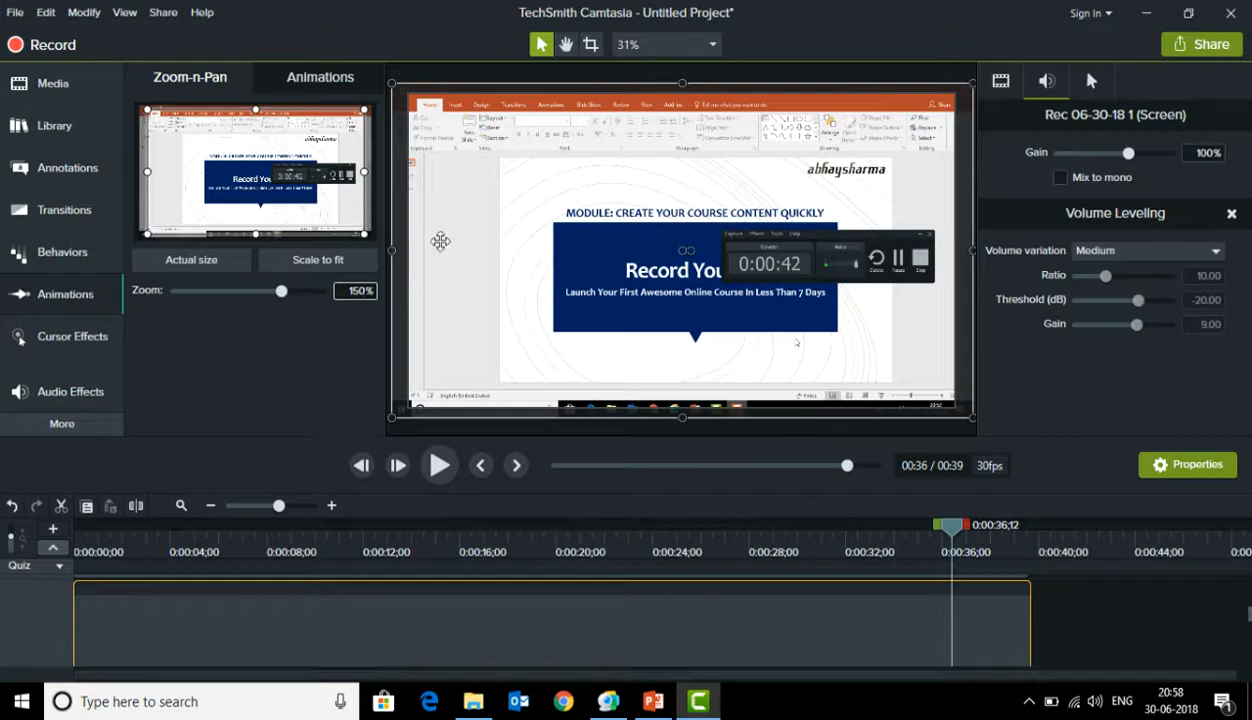
click(357, 291)
text(300)
key(Return)
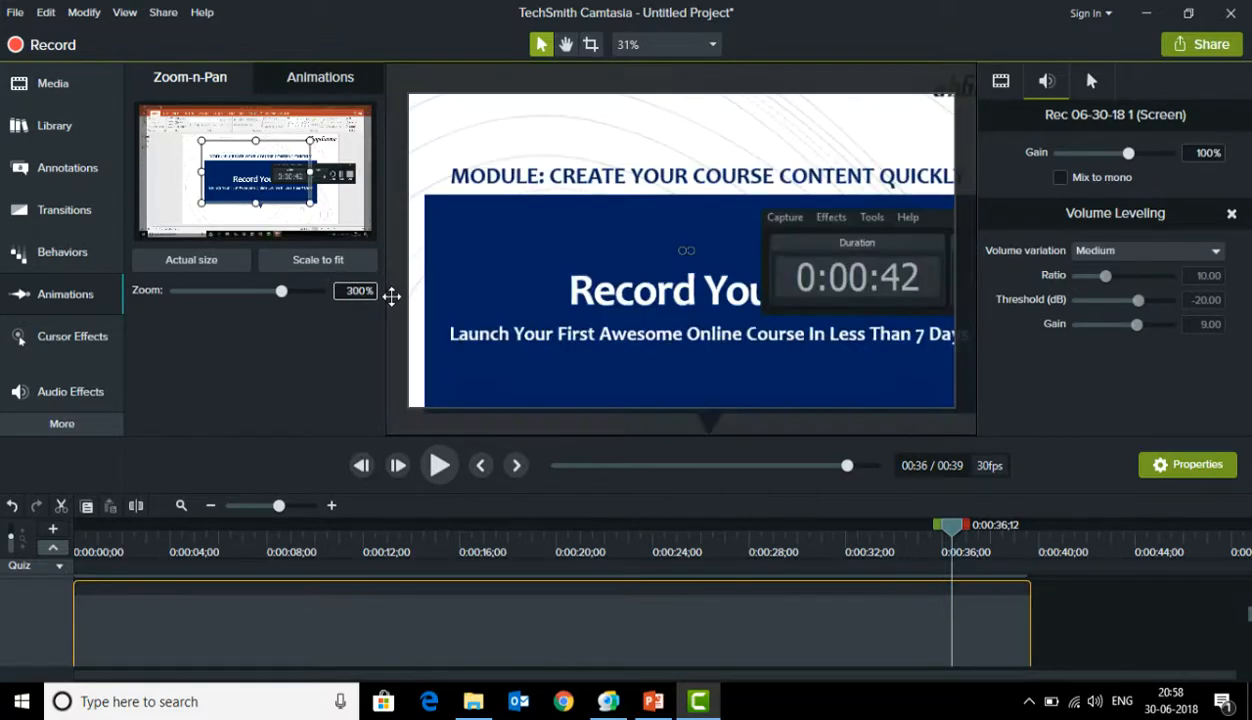
drag(720, 259, 480, 265)
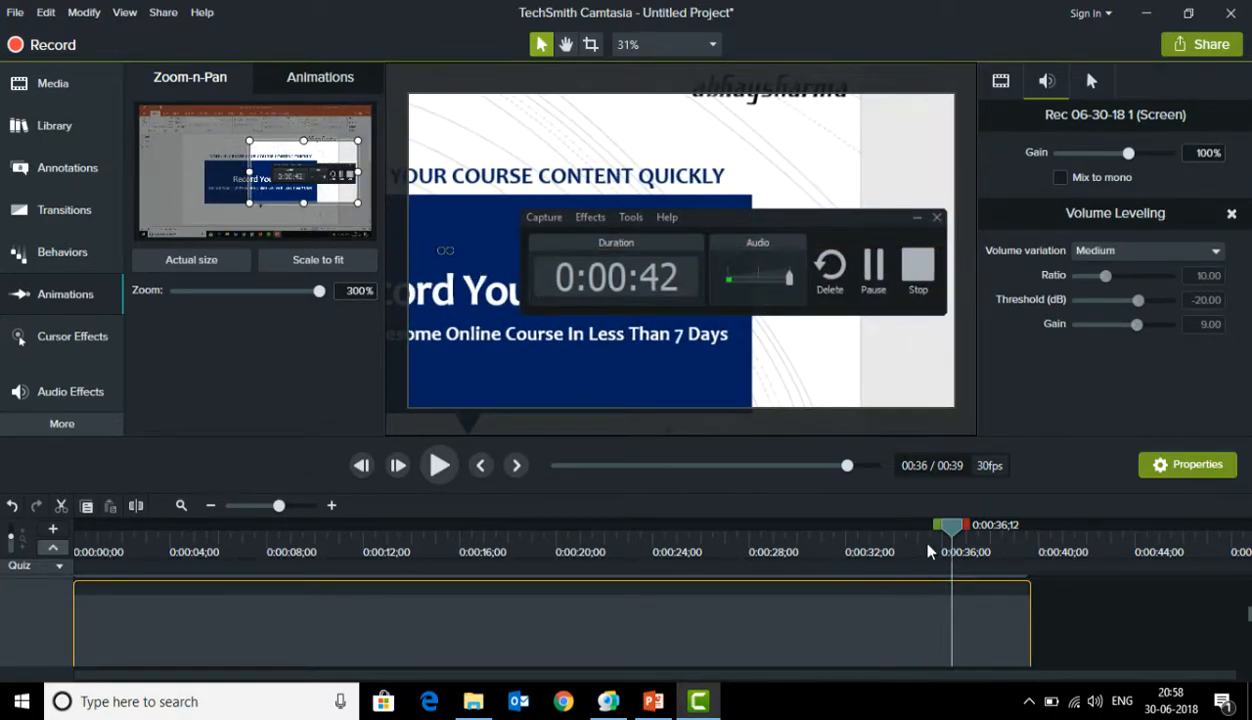
Play the timeline from just before the zoom animation to check the zoom-in, and pause
click(928, 551)
click(439, 466)
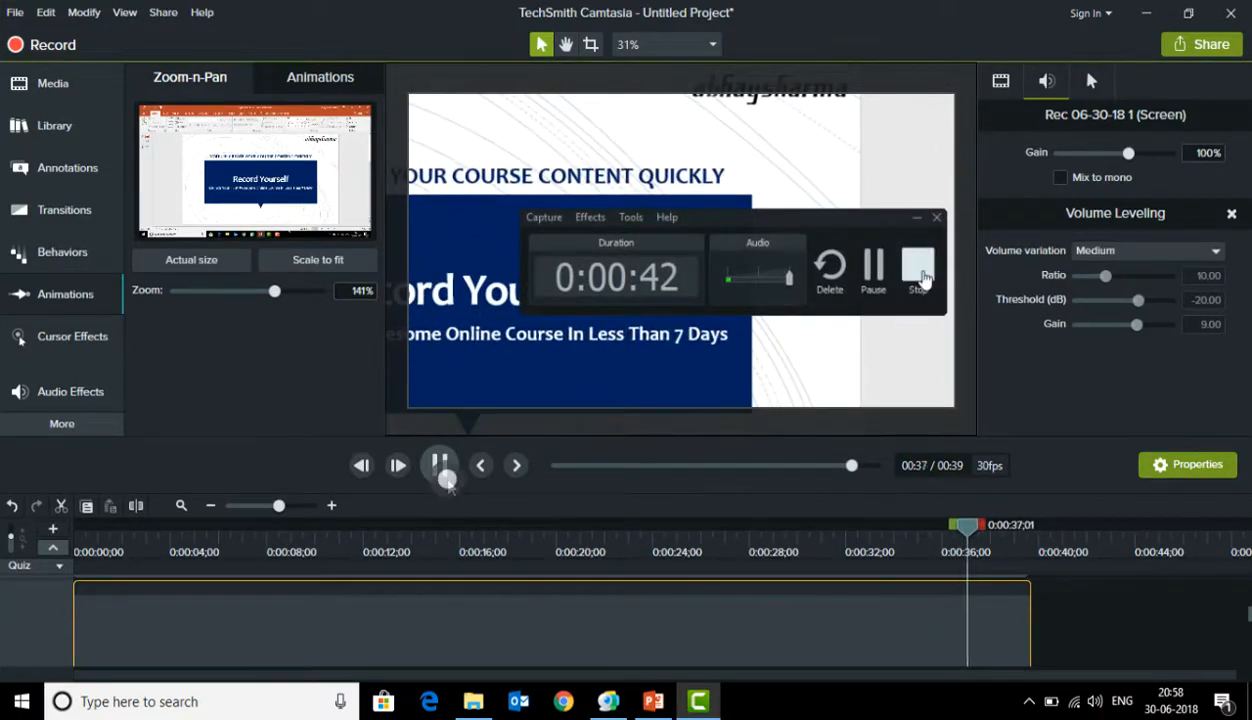
click(445, 474)
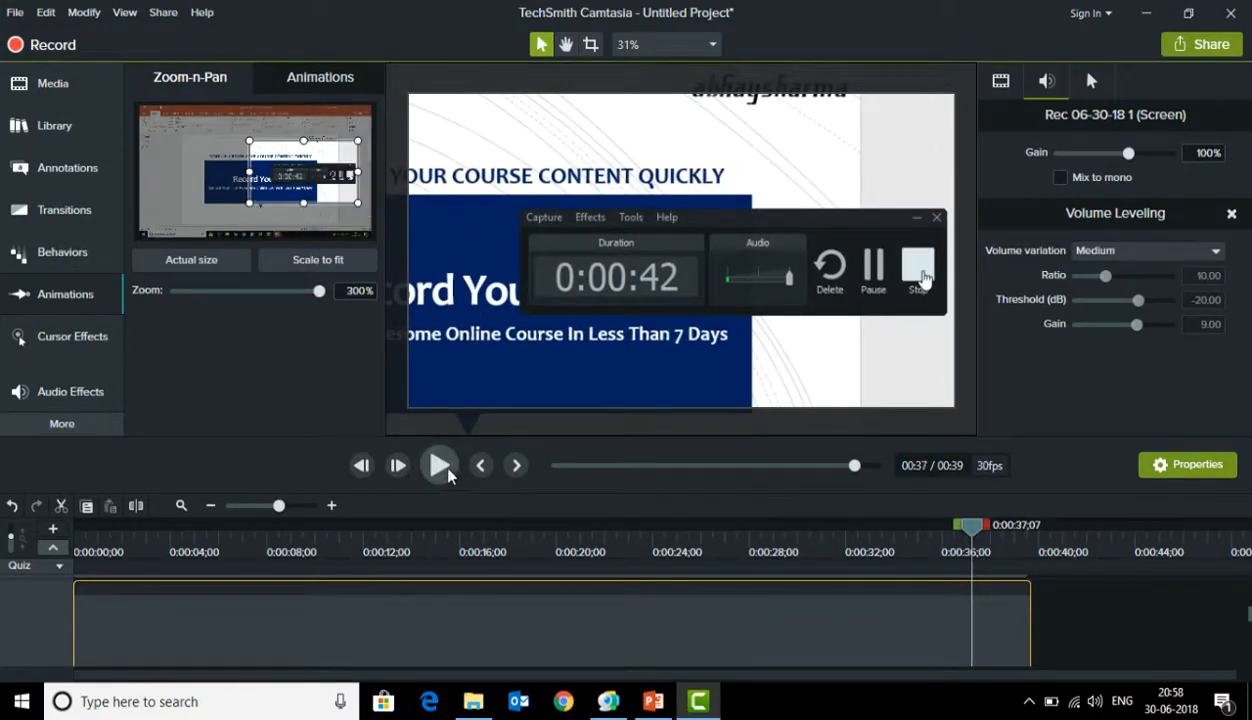
Add a scale-to-fit zoom-out at 0:00:37;17 and play back the zoom sequence from about 0:00:34
drag(970, 528, 980, 526)
click(288, 259)
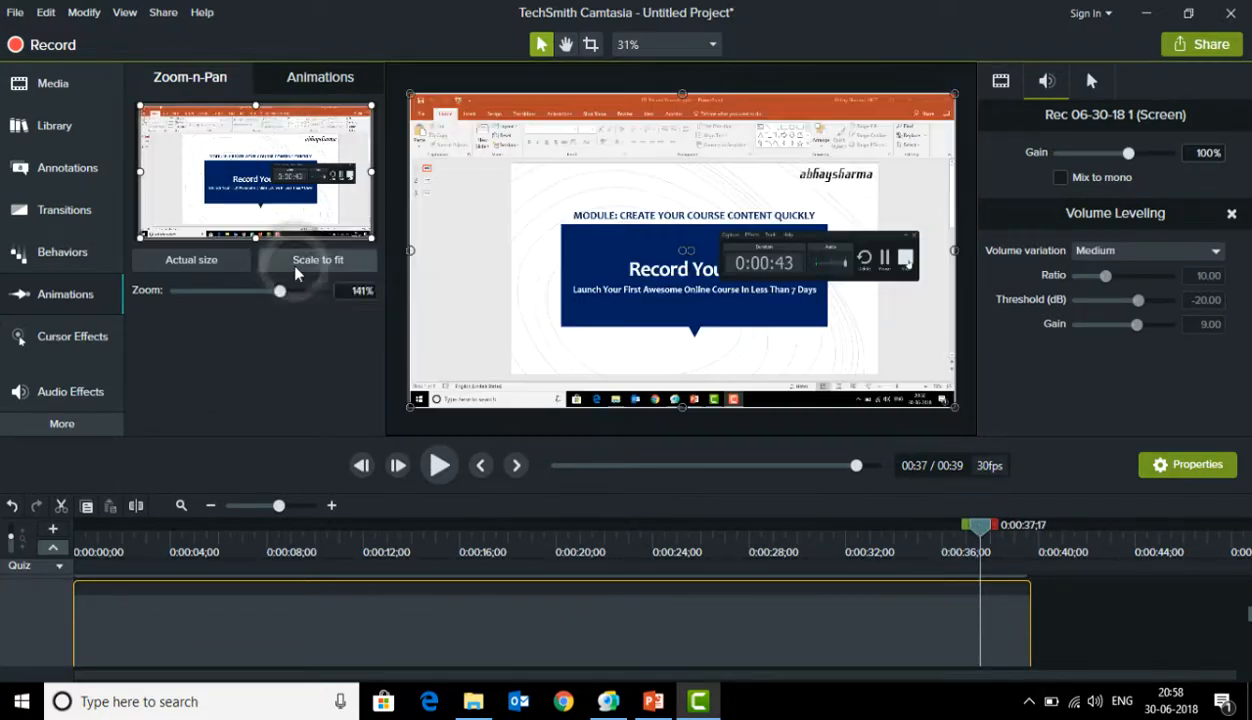
click(895, 526)
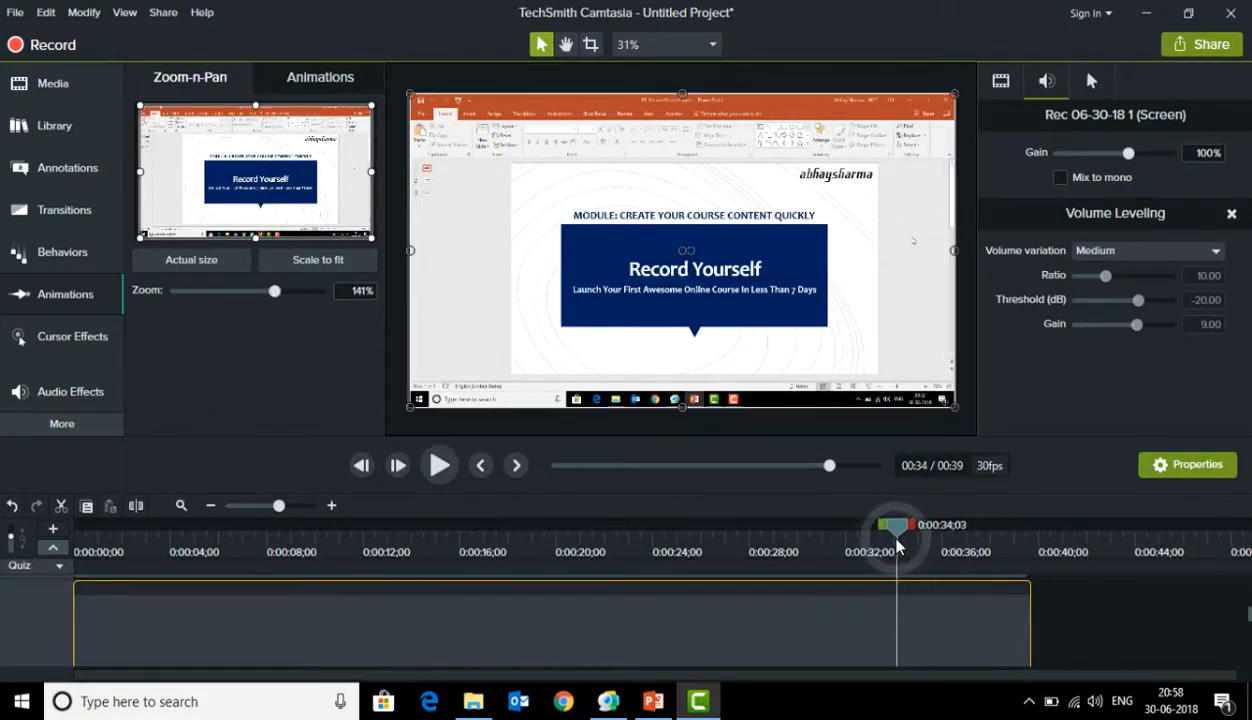
click(440, 477)
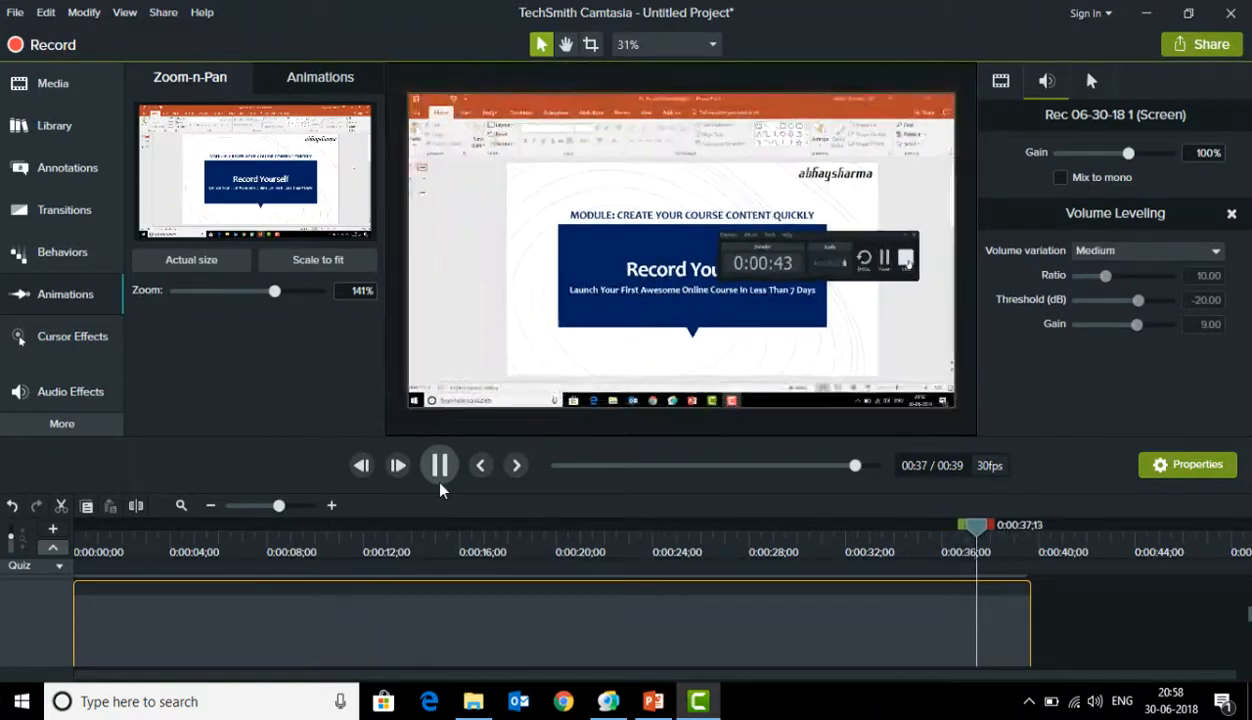
Pause the zoom preview and adjust the track height to bring the audio waveform track into view
click(440, 468)
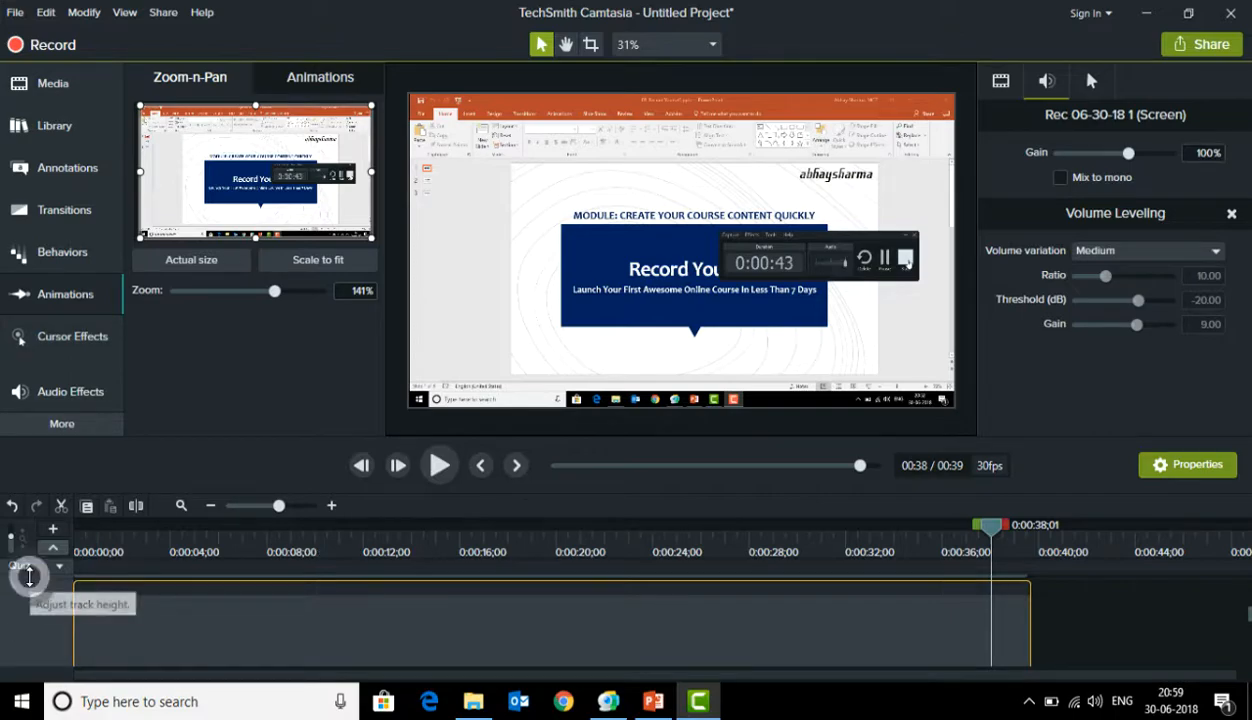
drag(29, 576, 34, 608)
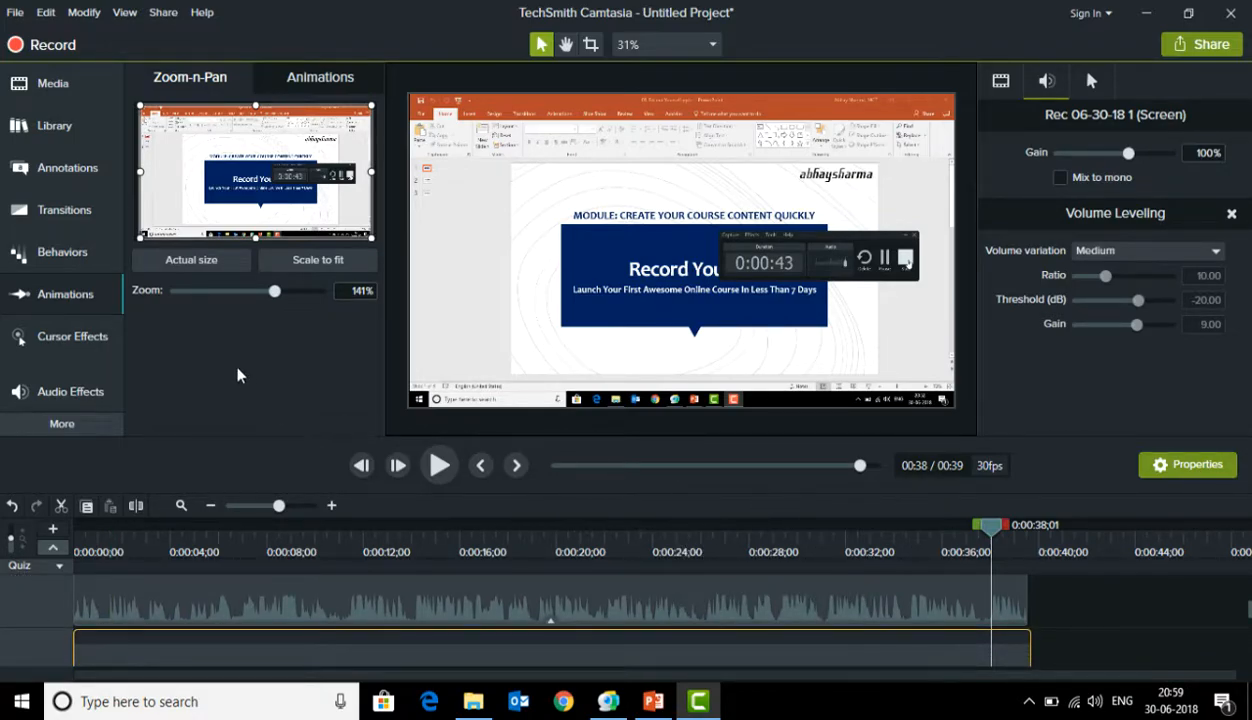
Add the red speech-bubble callout from the Basic style over the recording's upper-left area and aim its tail at the blue title box
click(82, 175)
click(233, 81)
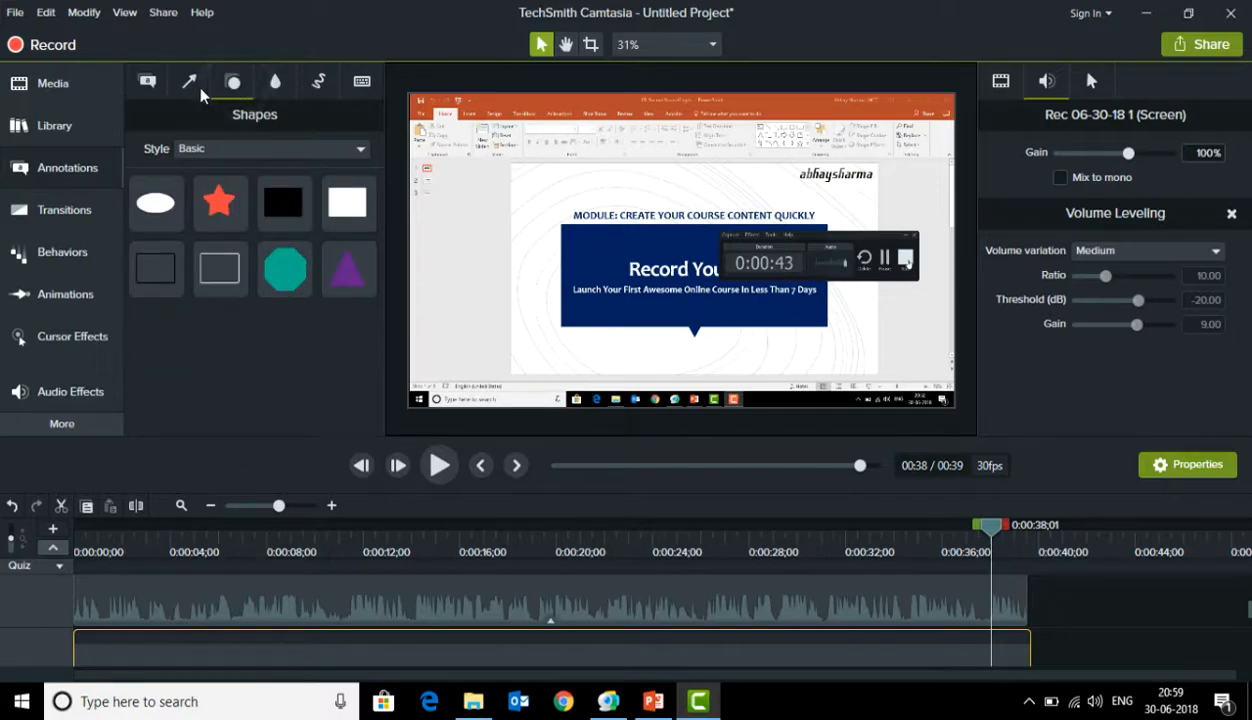
click(147, 81)
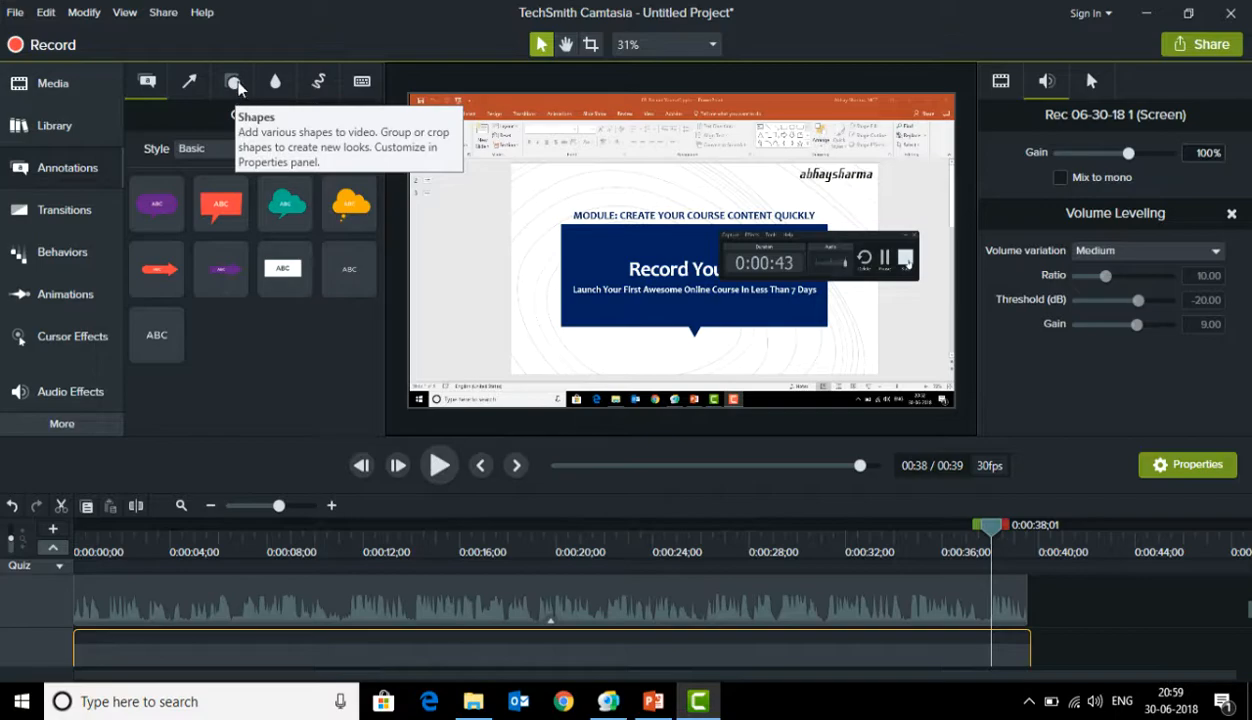
click(236, 85)
click(148, 83)
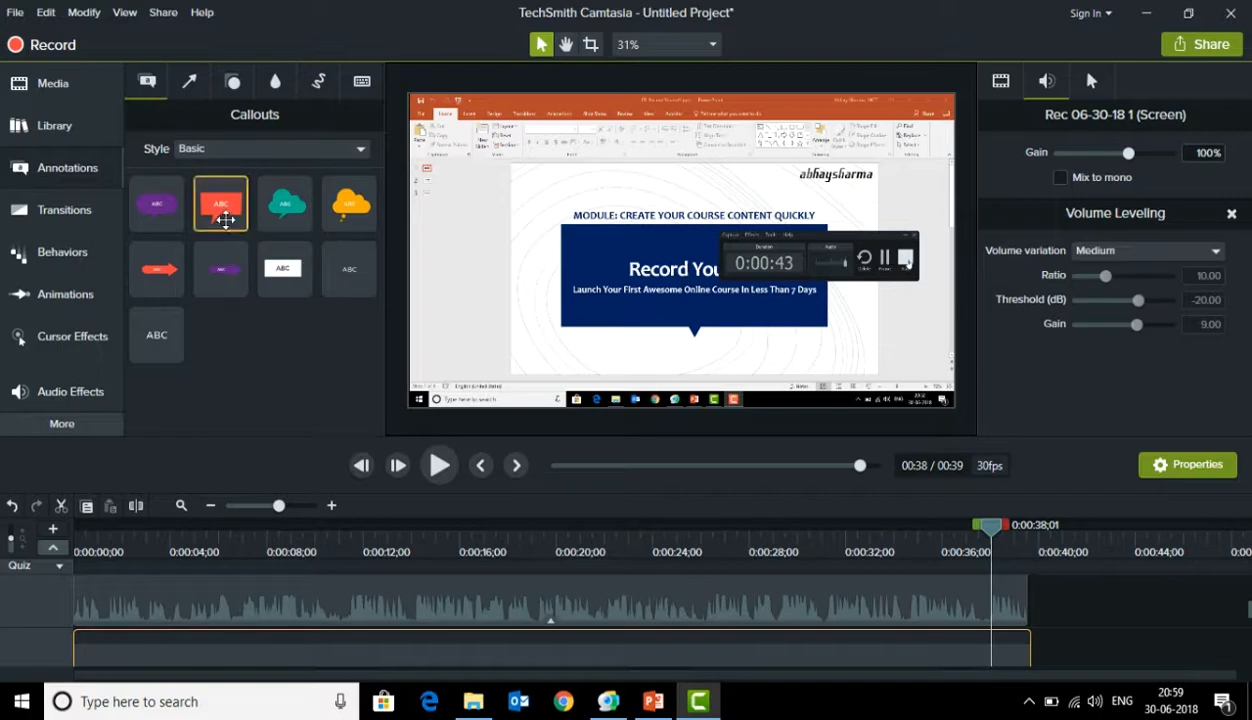
drag(221, 205, 489, 157)
drag(464, 213, 557, 220)
Change the callout text to "I meant XYZ" and fit its timeline clip so it ends together with the recording
click(484, 151)
double_click(484, 151)
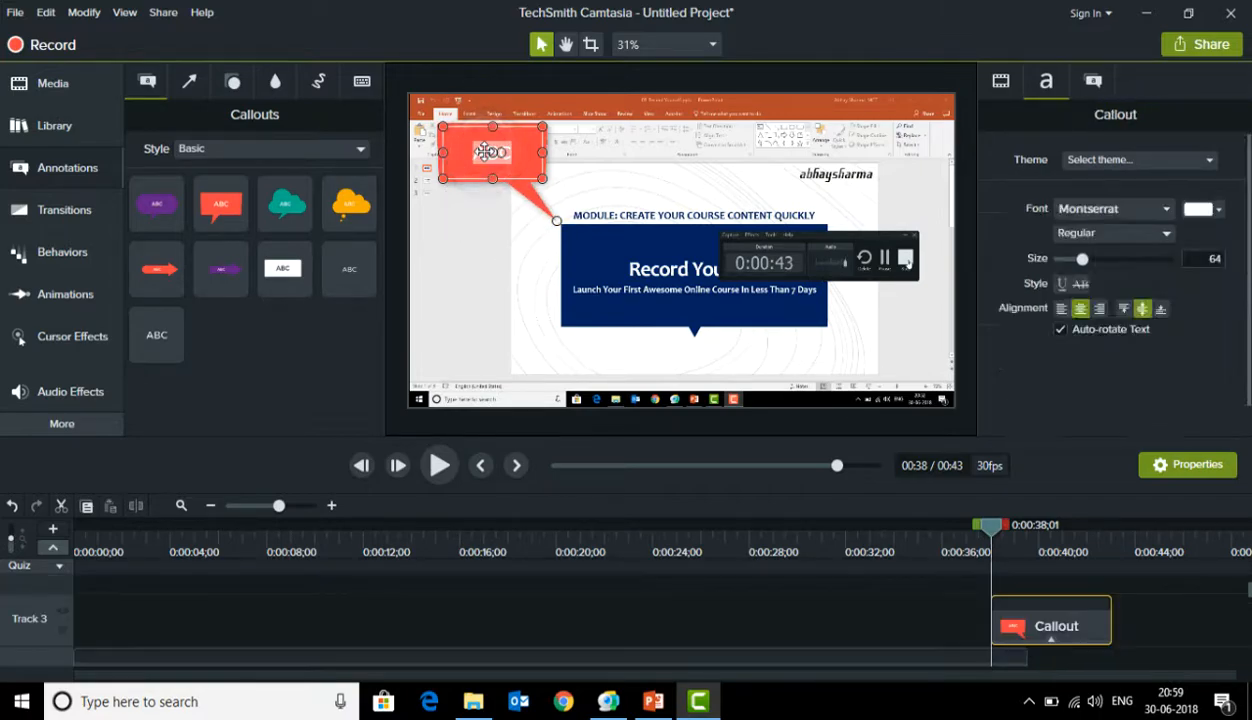
text(I meant.)
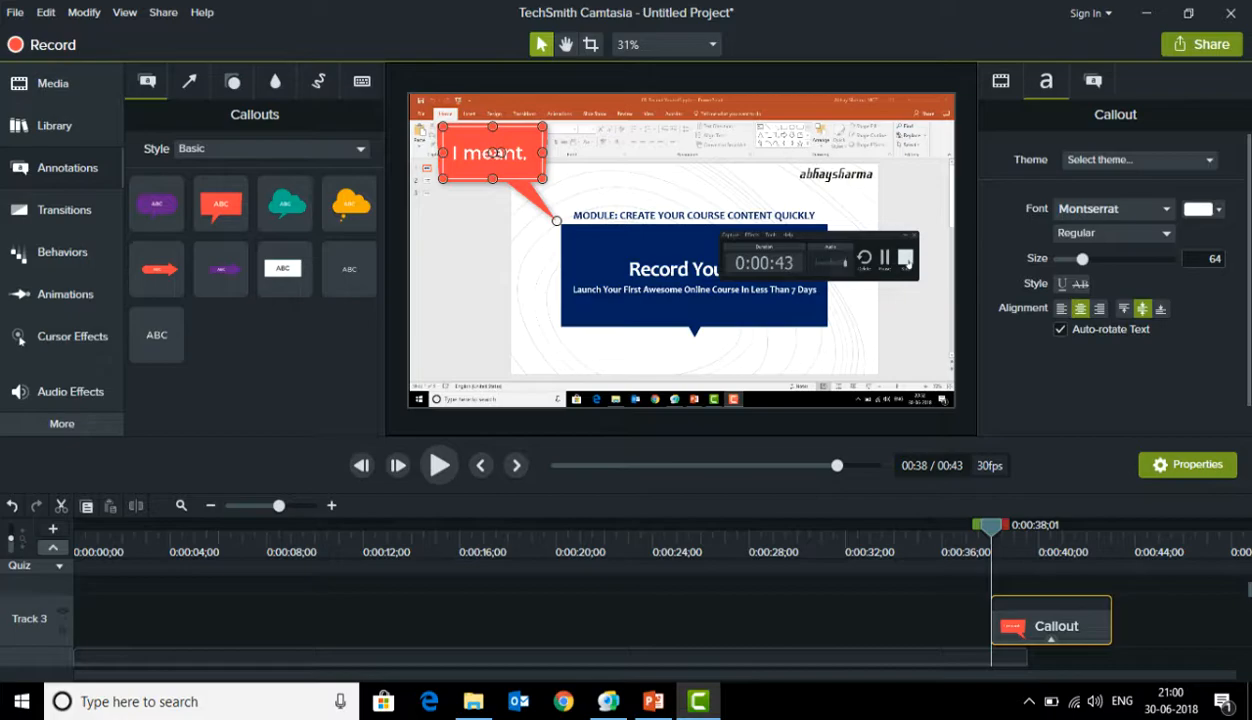
key(BackSpace)
text(XYZ)
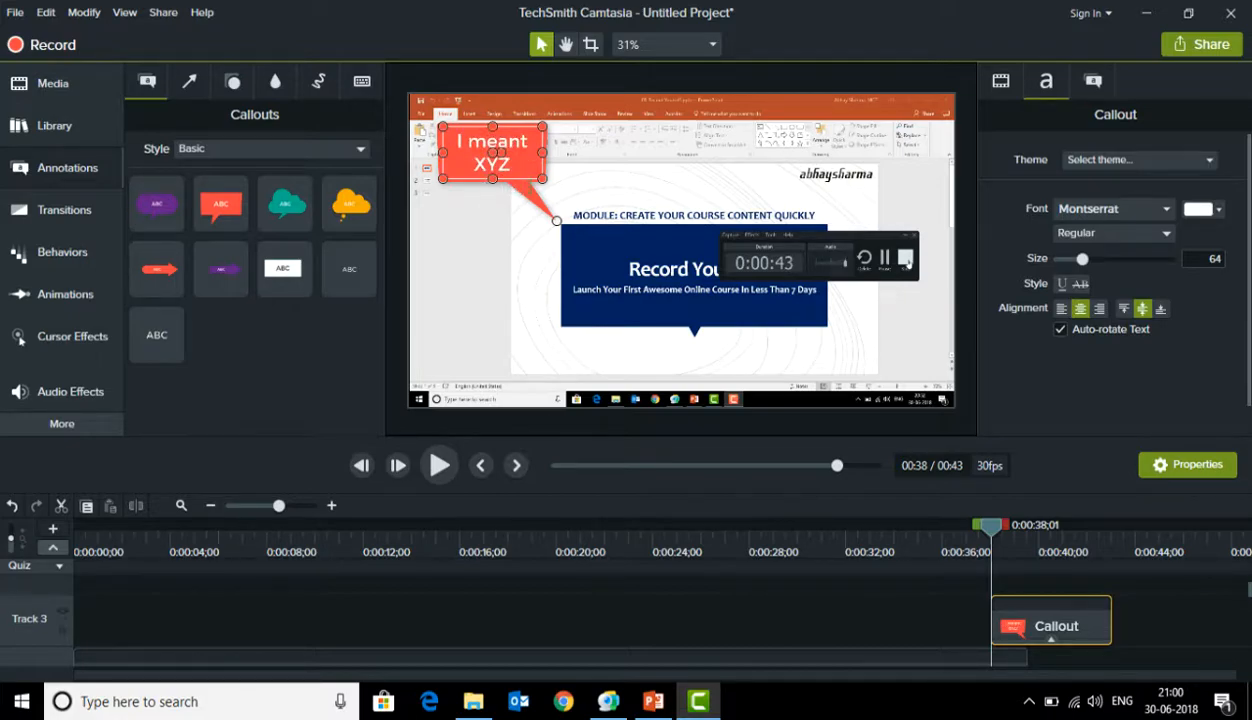
mouse_move(1013, 628)
mouse_down()
mouse_move(1043, 634)
mouse_move(1012, 637)
mouse_move(1083, 605)
mouse_move(1030, 622)
mouse_up()
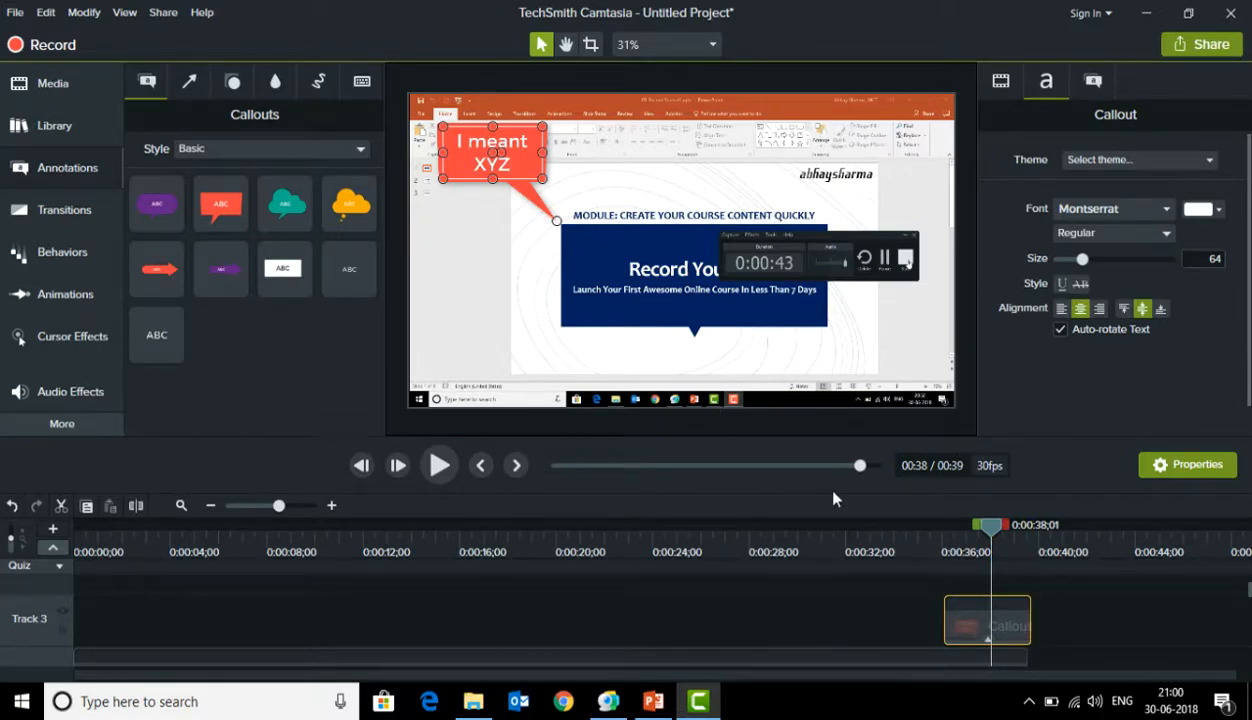
Play the timeline from about 0:00:33 to check how the callout appears, and pause near the end
click(870, 531)
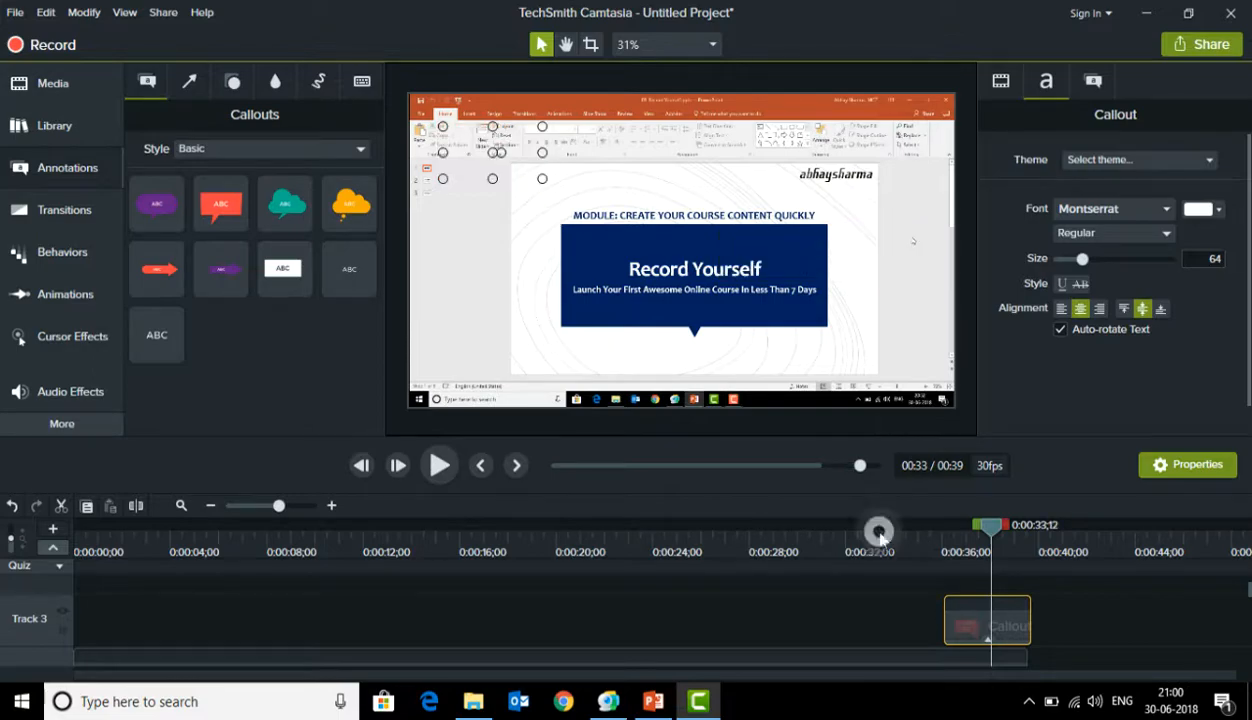
click(437, 465)
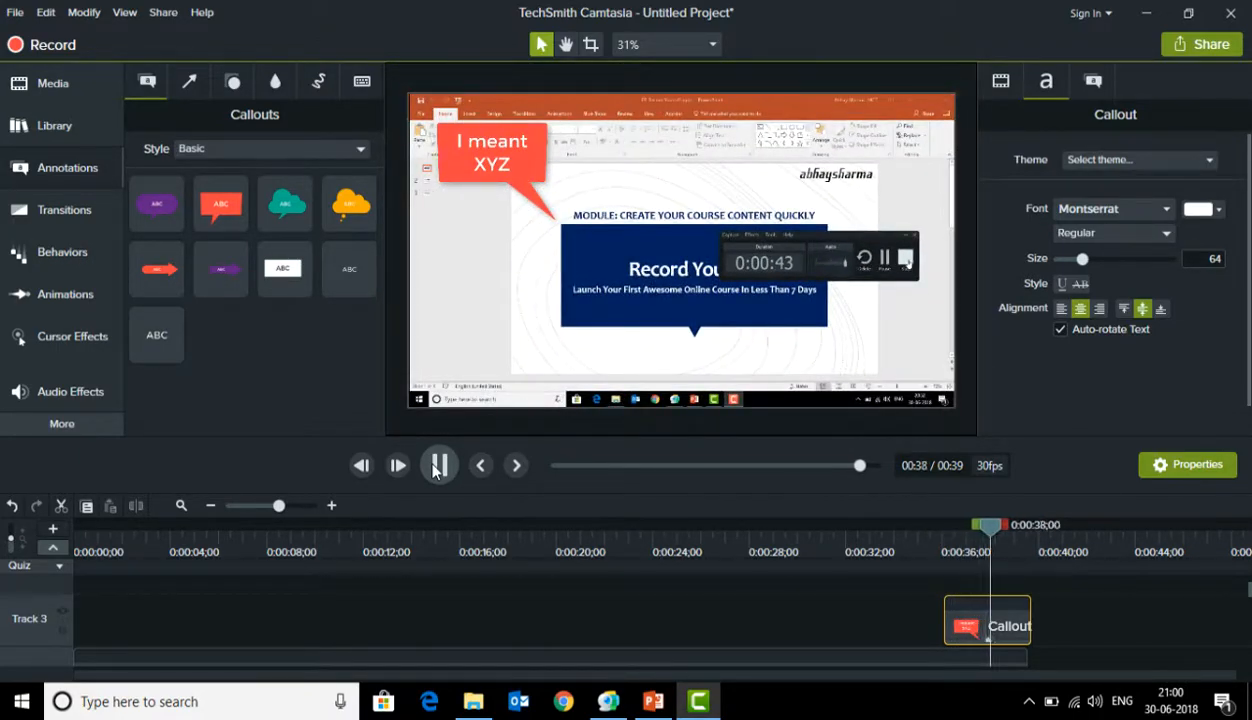
click(437, 465)
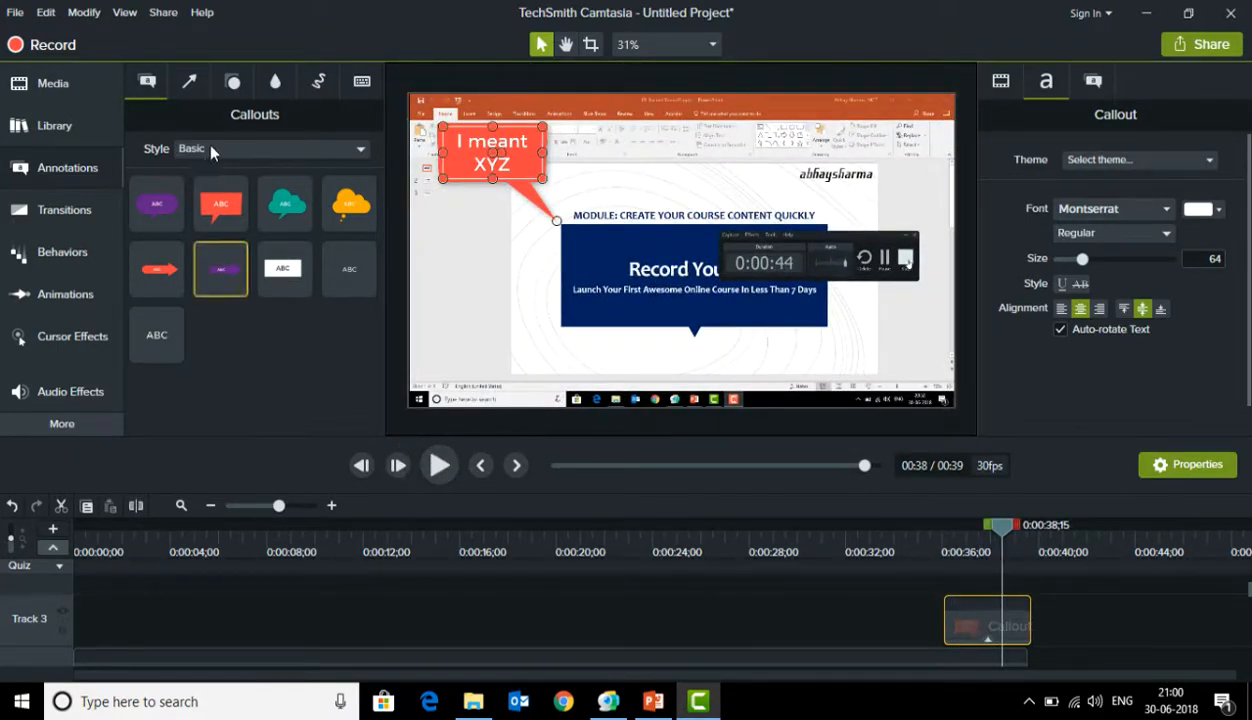
Look through the arrow, shape, blur and highlight, sketch motion and keystroke annotations, and review the media bin
click(188, 81)
click(233, 83)
click(275, 81)
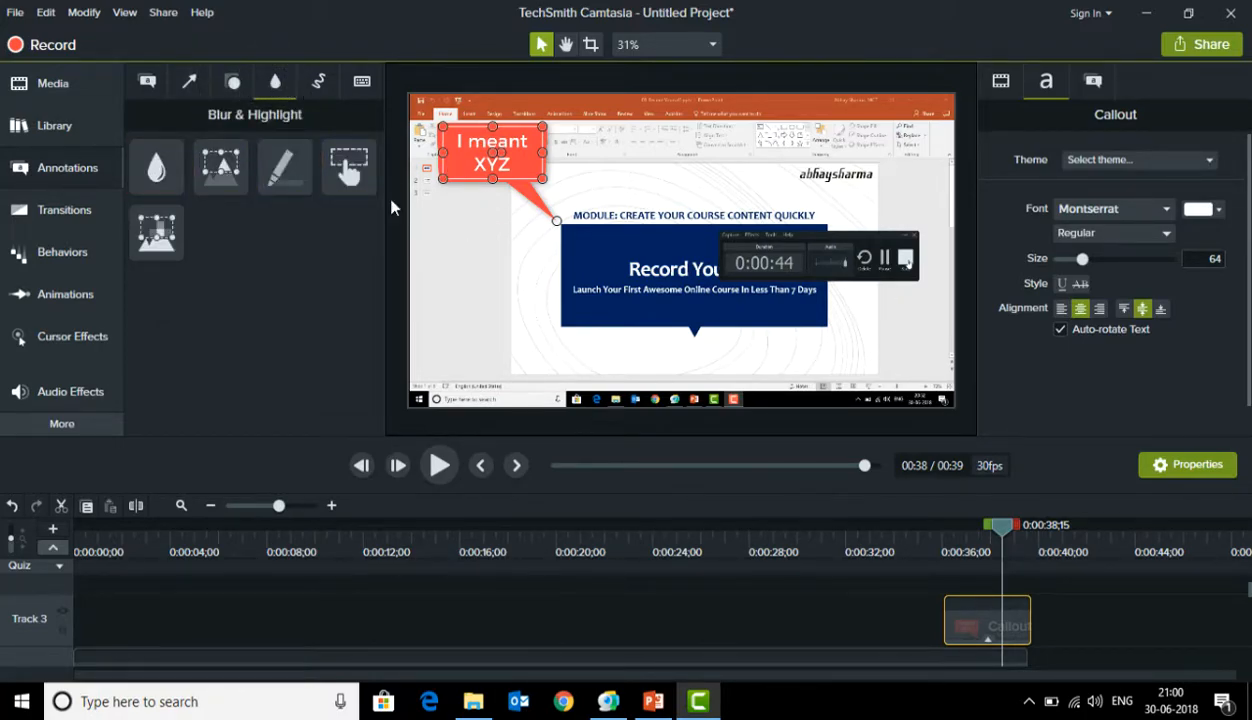
click(313, 91)
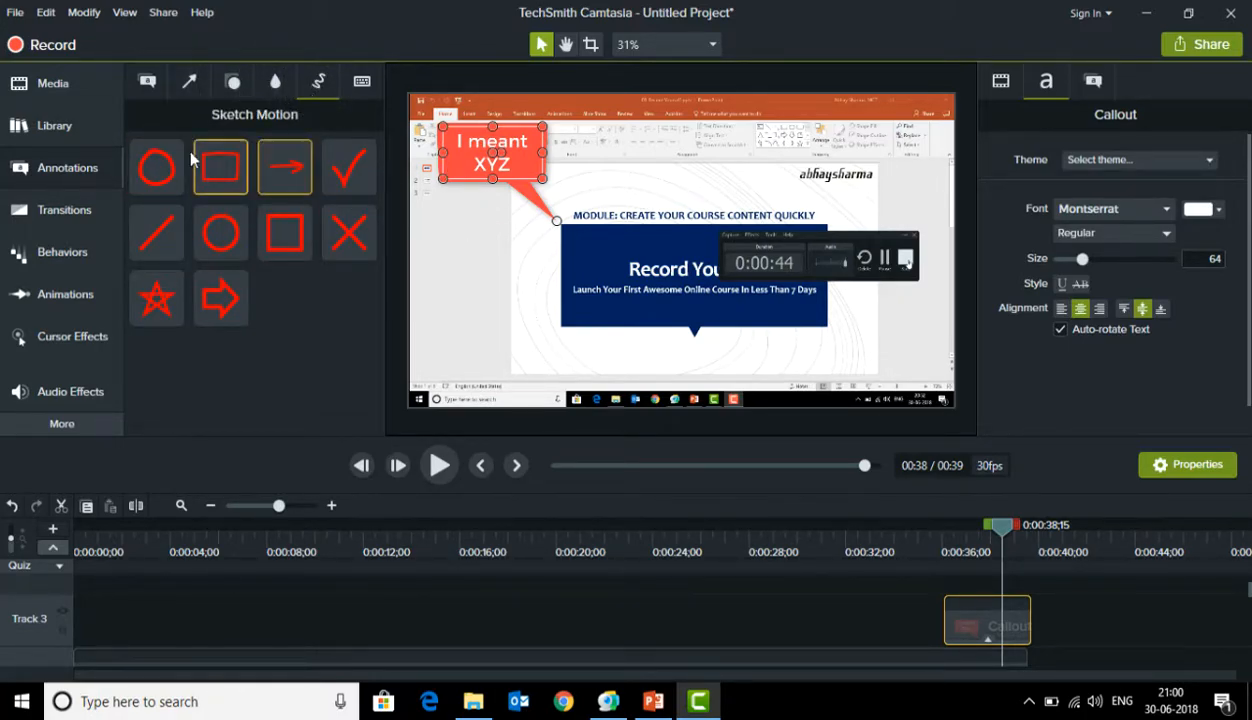
click(366, 85)
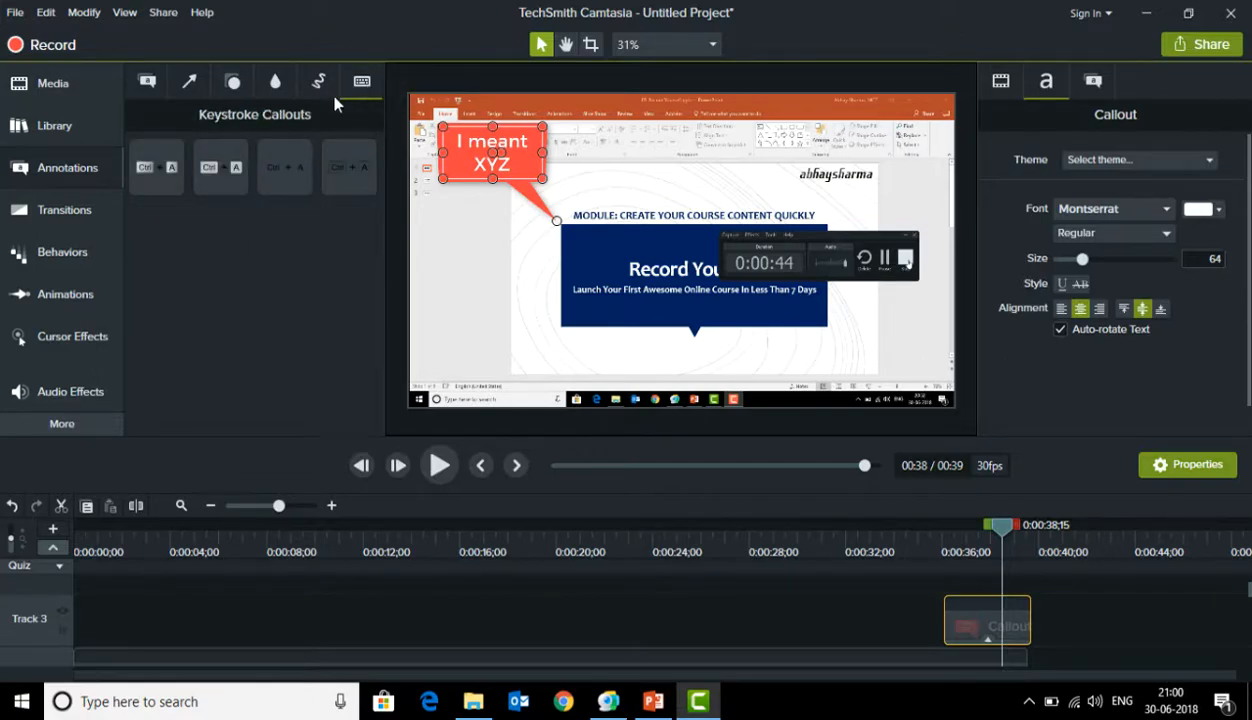
click(146, 84)
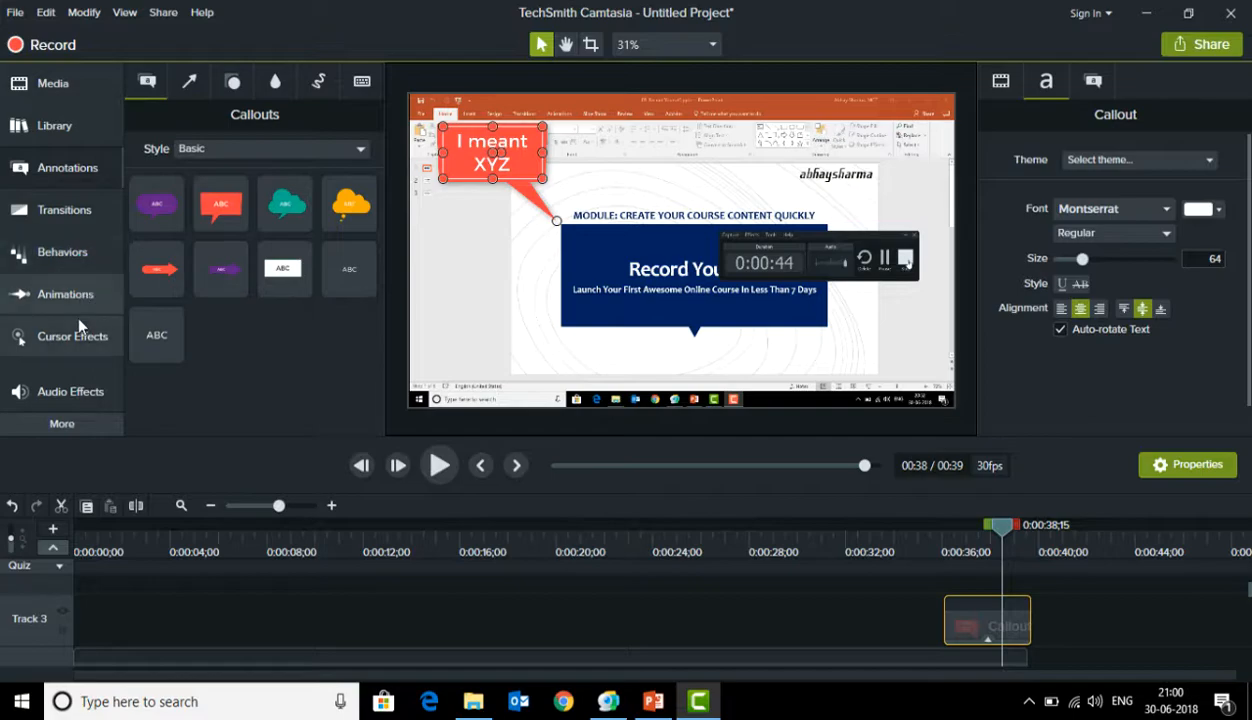
click(64, 83)
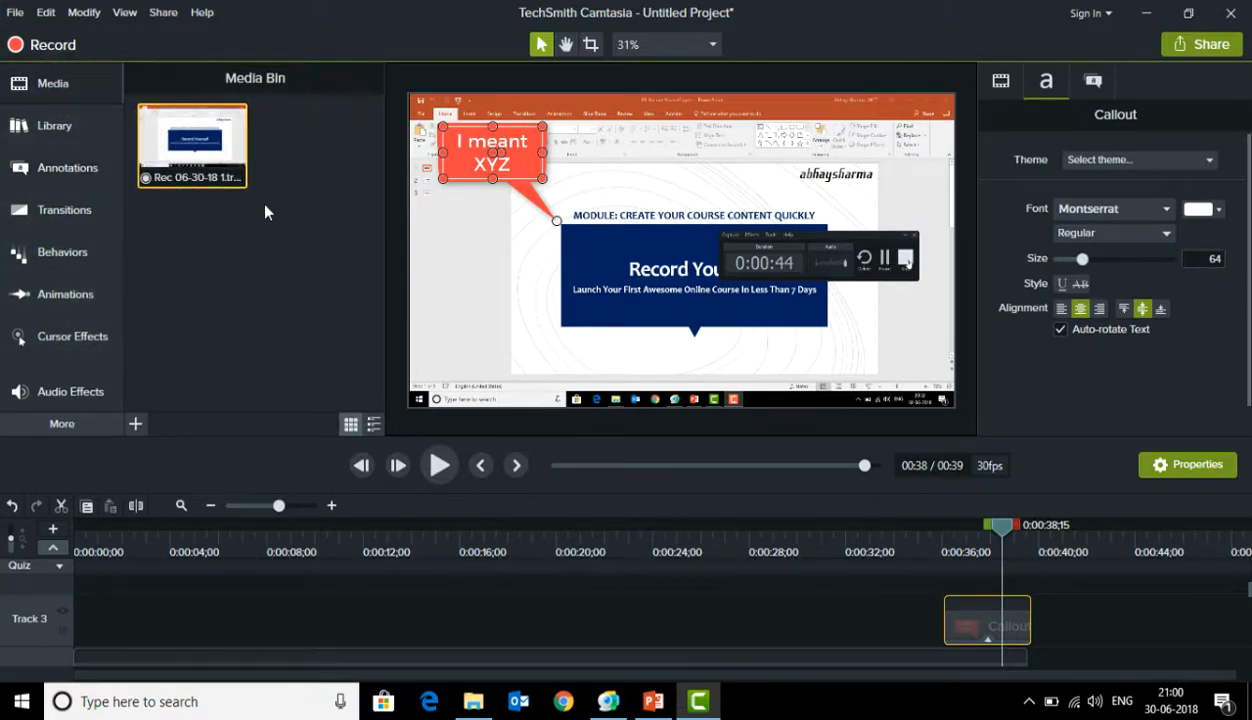
Return the playhead to the start and produce the video with the 1920x1080 custom preset under the name "Recording File"
click(449, 555)
drag(404, 560, 18, 551)
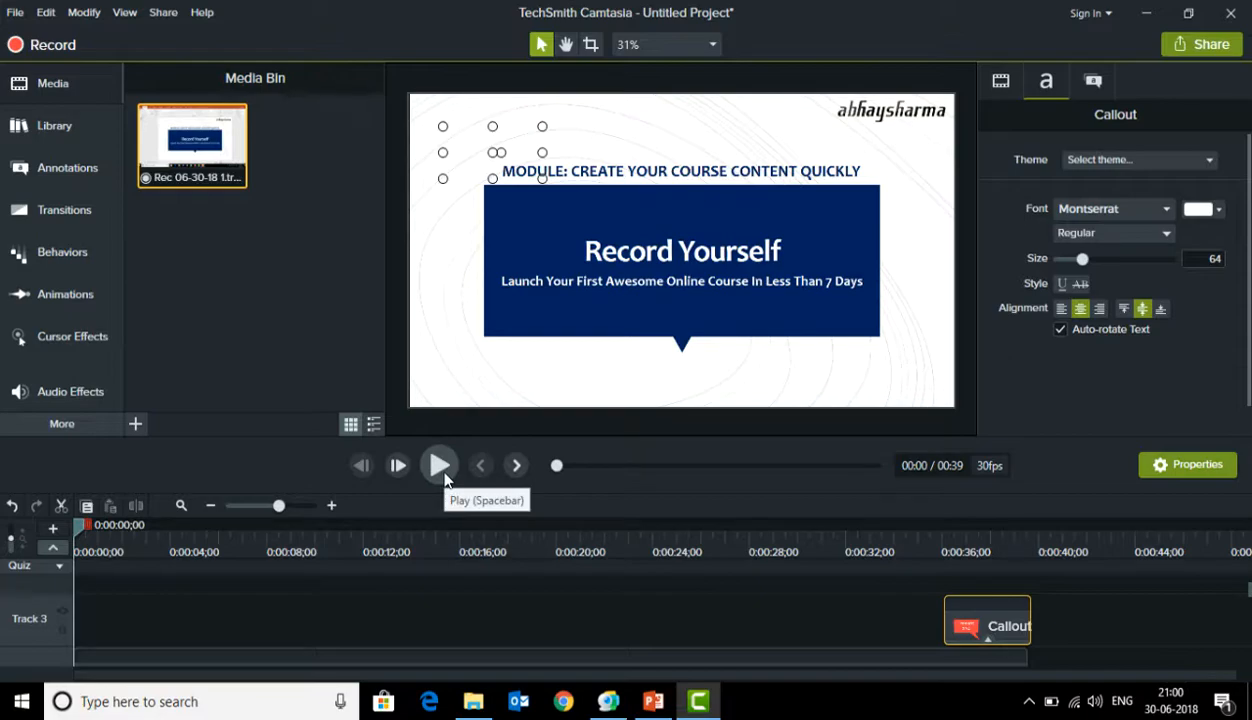
click(163, 12)
mouse_move(293, 152)
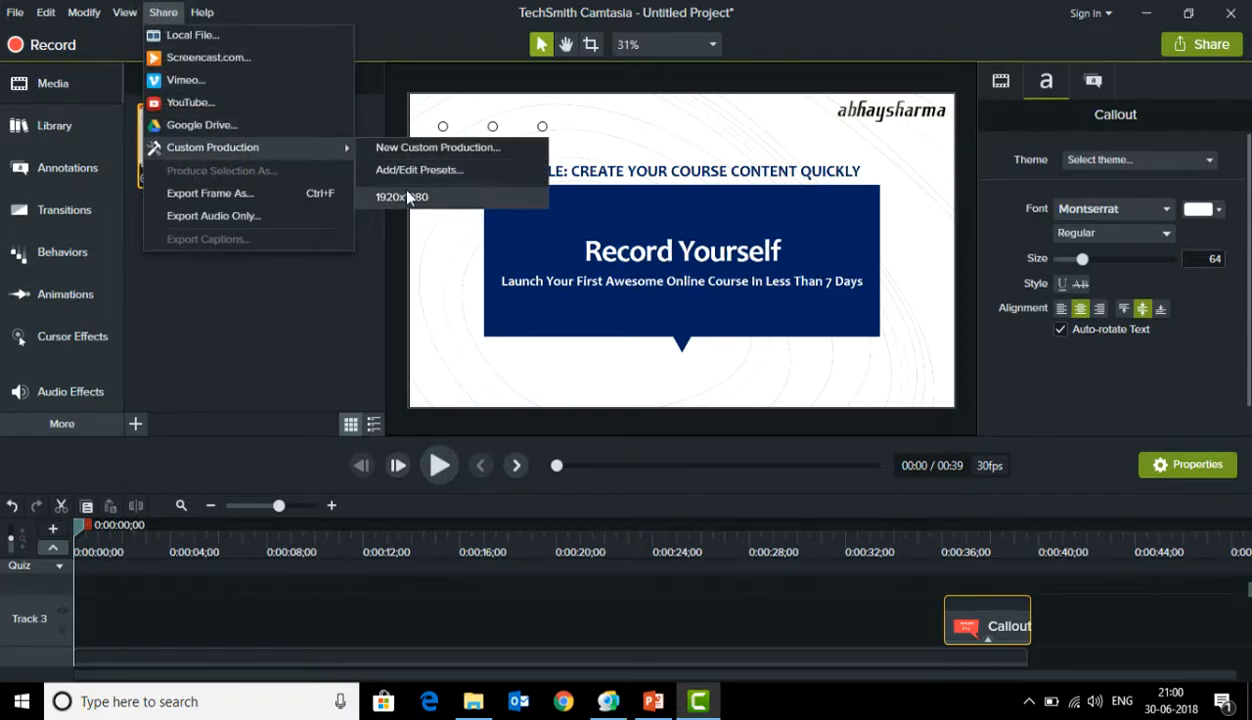
click(462, 199)
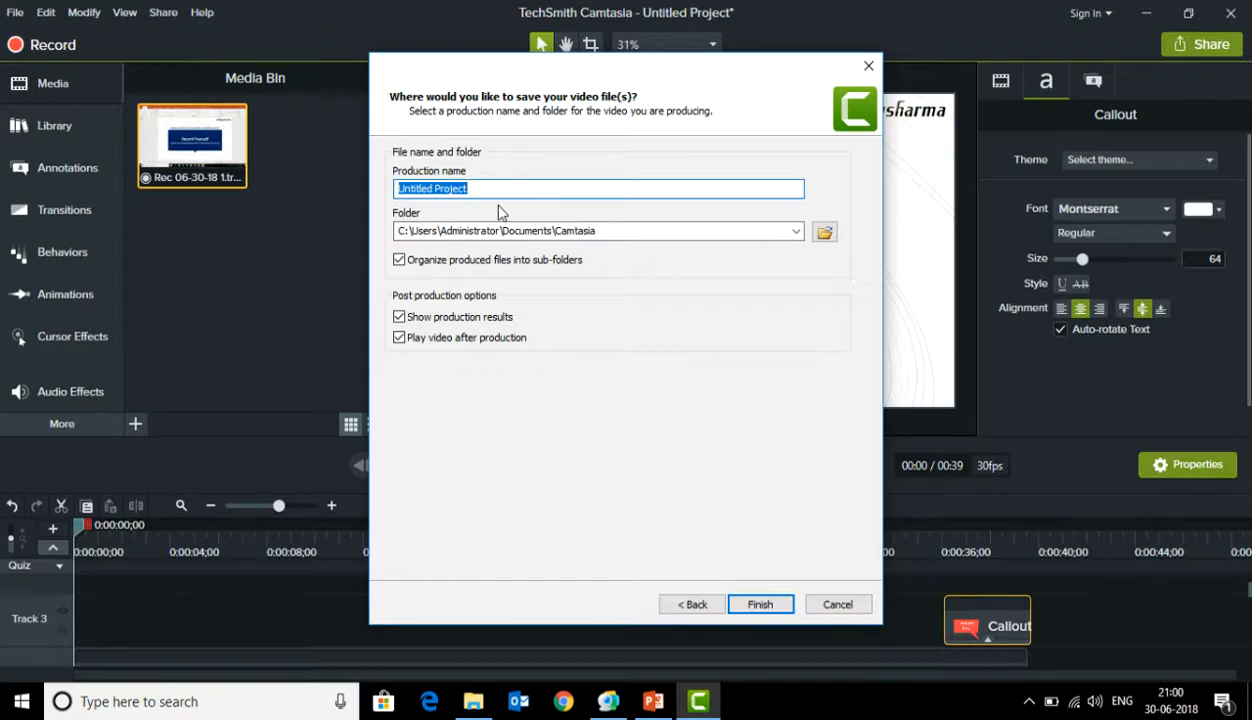
key(BackSpace)
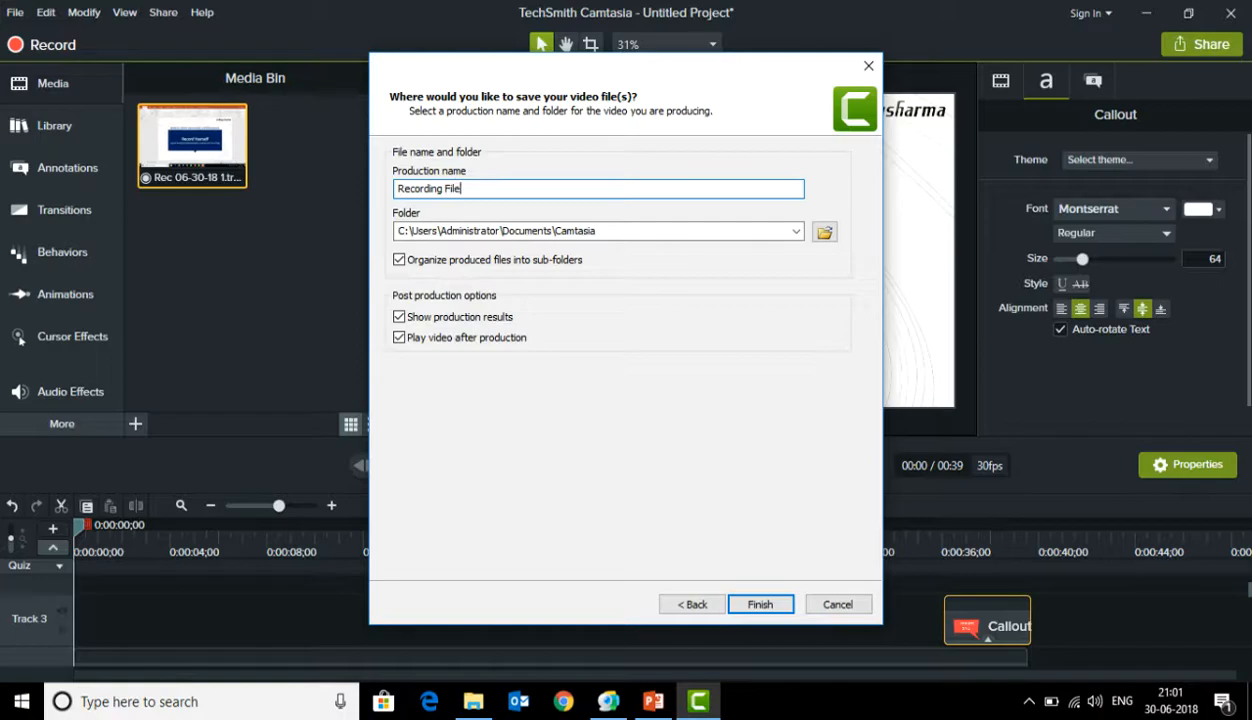
click(762, 605)
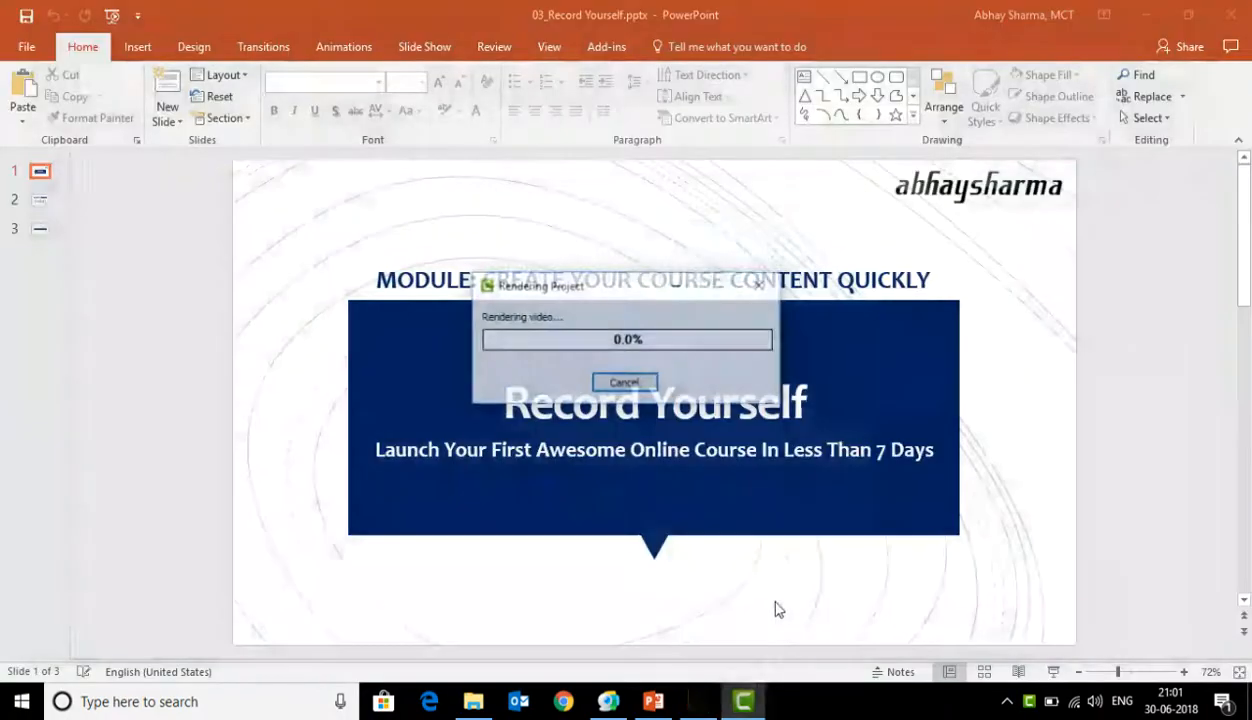